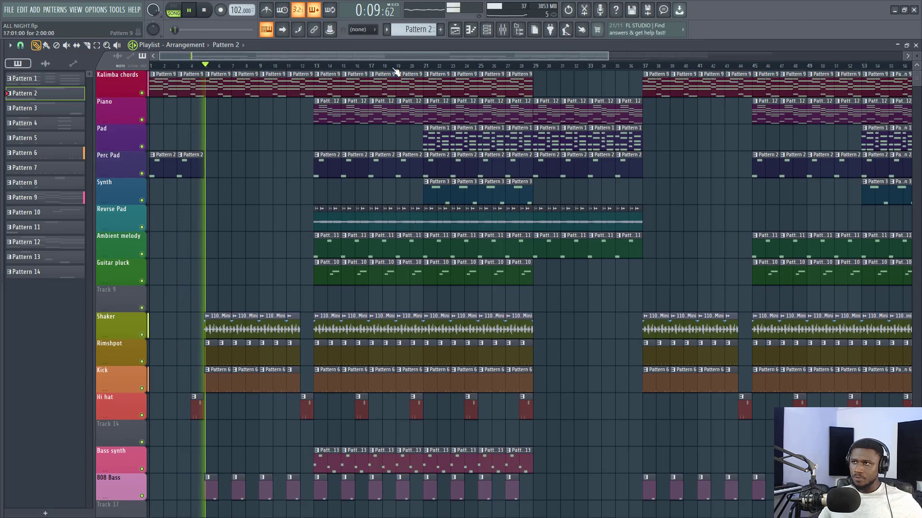
# - Fit the whole arrangement in view while the song plays, listen through it and stop playback
pyautogui.scroll(-2, 199, 426)
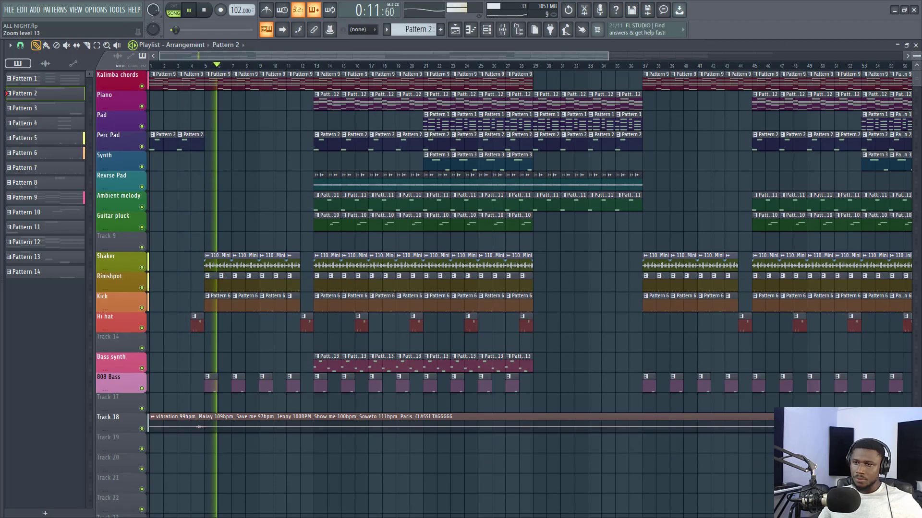
pyautogui.moveTo(917, 56); pyautogui.dragTo(916, 55)
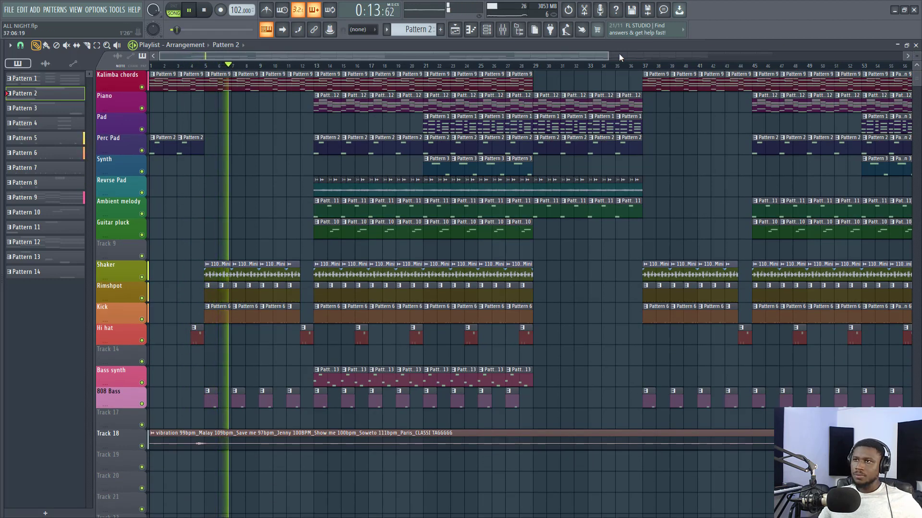
pyautogui.scroll(-3, 603, 66)
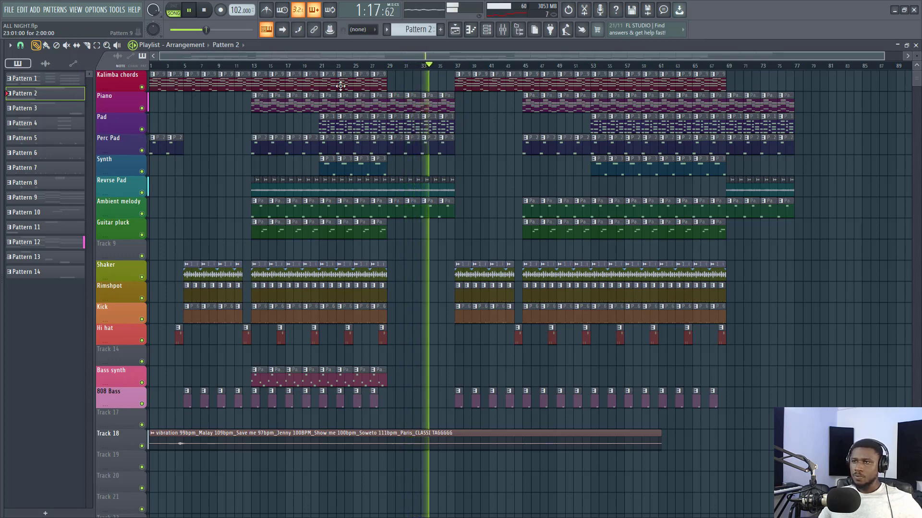
pyautogui.press('space')
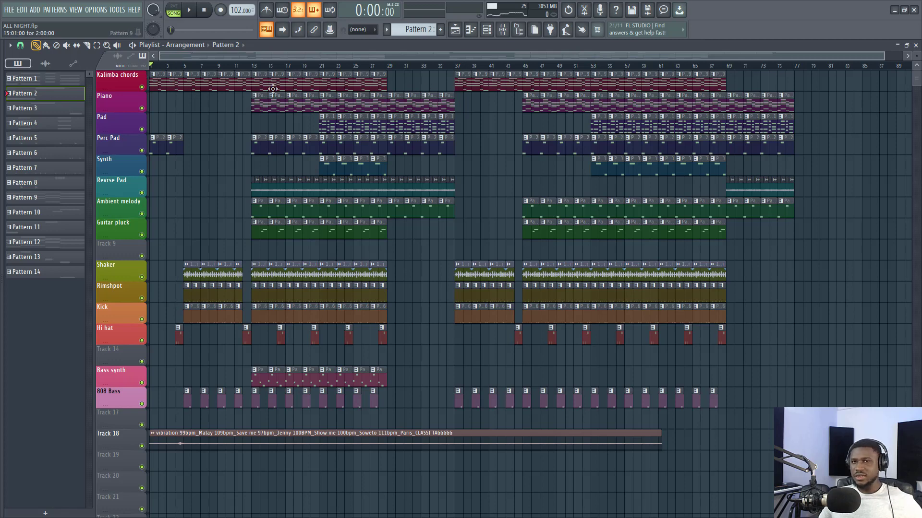
# - Solo the Kalimba chords track and open its first pattern clip in the piano roll with all notes visible
pyautogui.rightClick(142, 87)
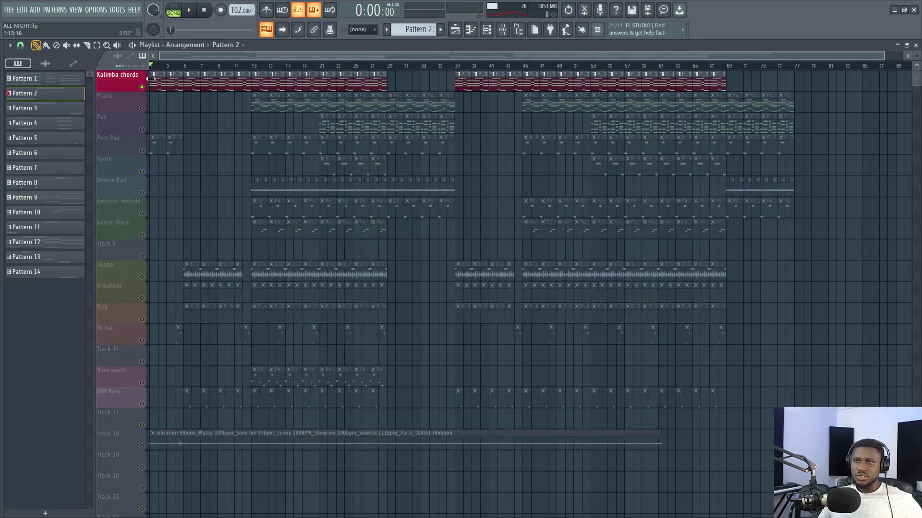
pyautogui.doubleClick(155, 82)
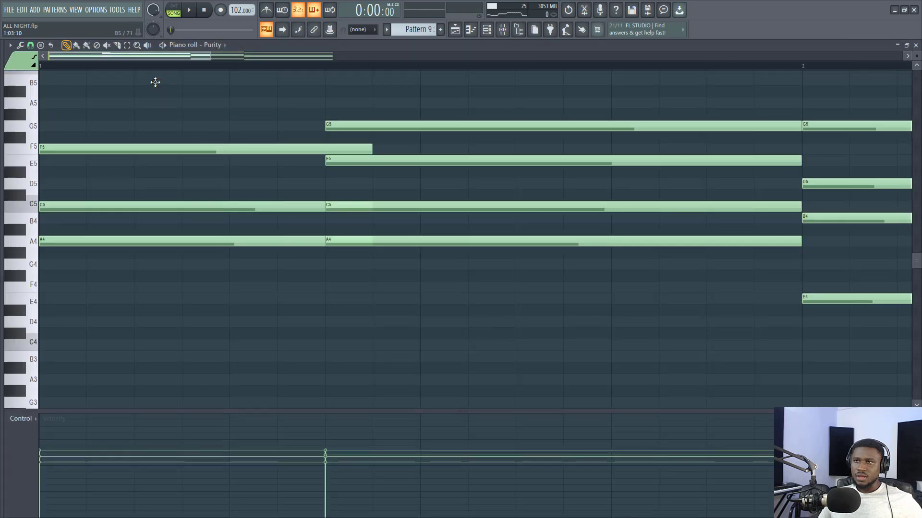
pyautogui.scroll(-5, 180, 57)
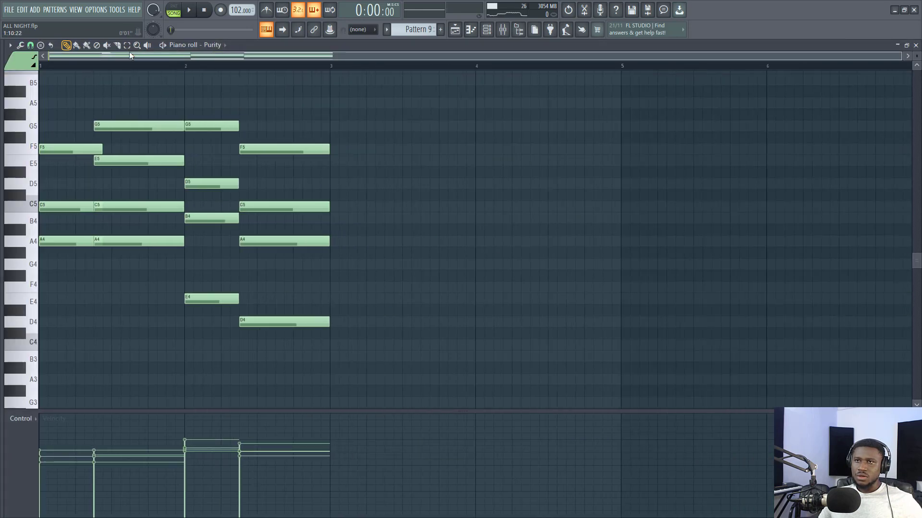
pyautogui.scroll(4, 109, 59)
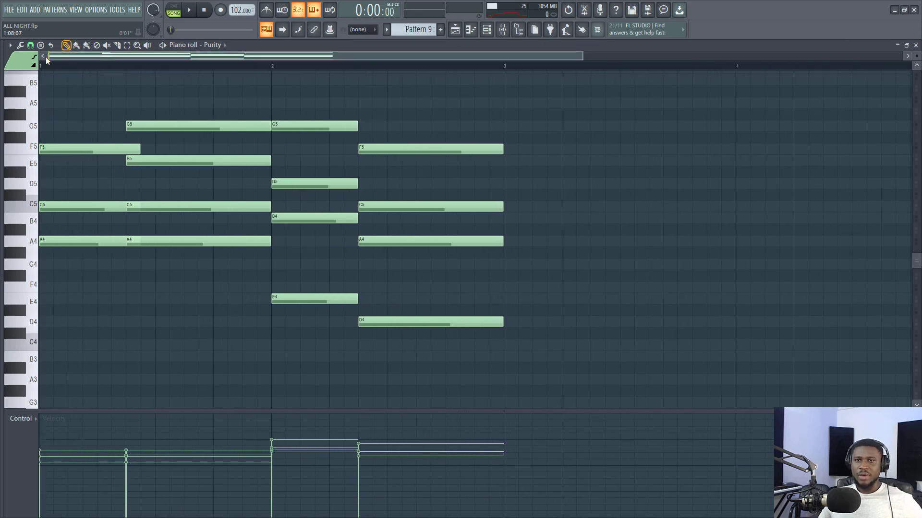
# - Play the song while following the Kalimba chord notes, stop playback and return to the playlist
pyautogui.press('space')
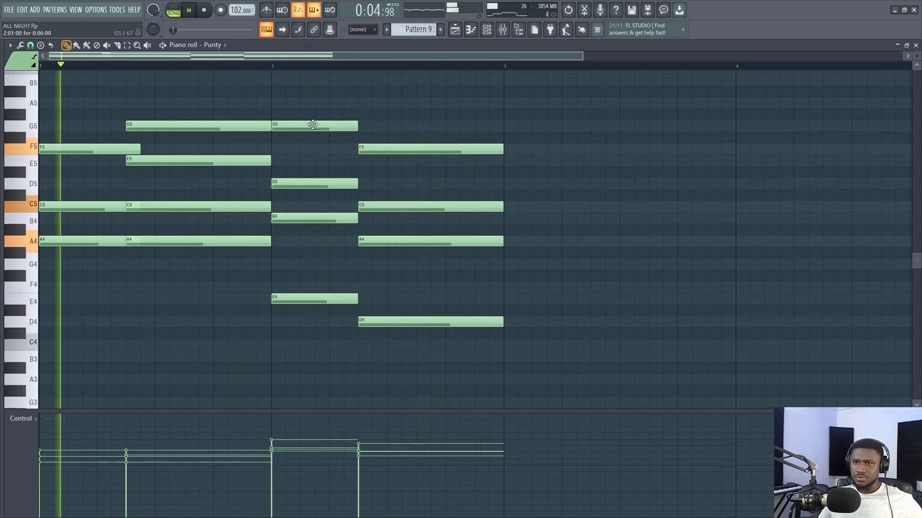
pyautogui.scroll(2, 201, 65)
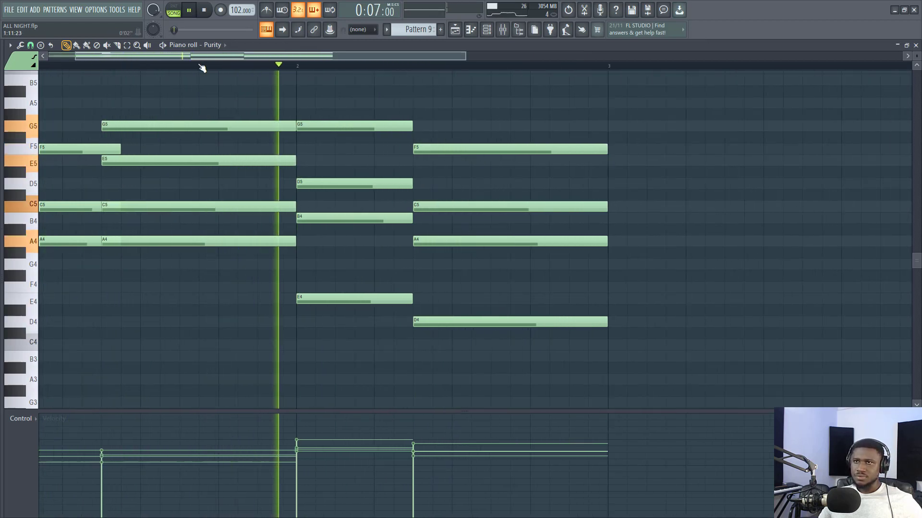
pyautogui.moveTo(199, 57); pyautogui.dragTo(14, 56)
pyautogui.press('space')
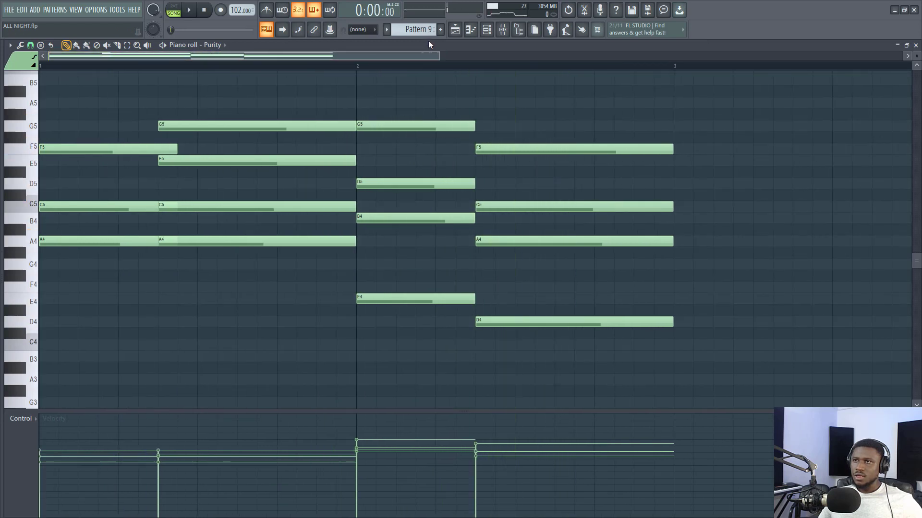
pyautogui.click(454, 31)
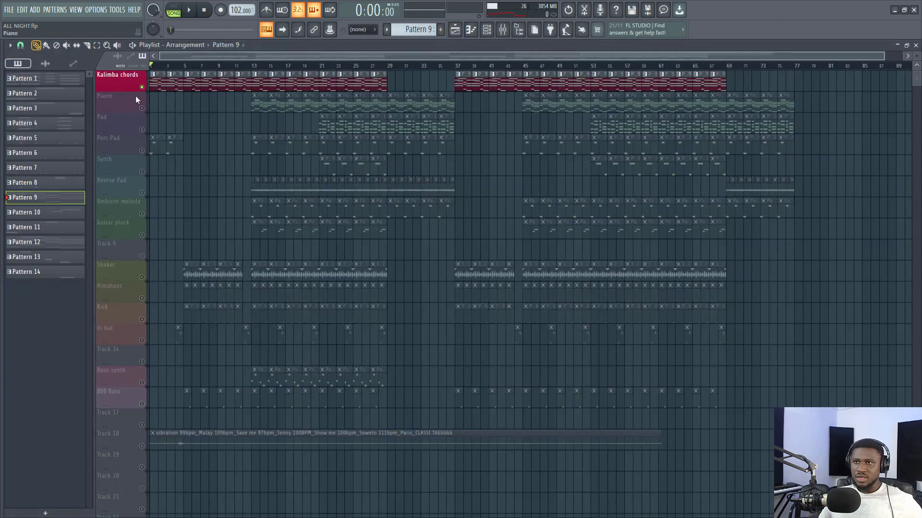
# - Unmute the Piano track, listen to it from bar 13 with its first pattern open in the piano roll, and return to the playlist
pyautogui.click(142, 109)
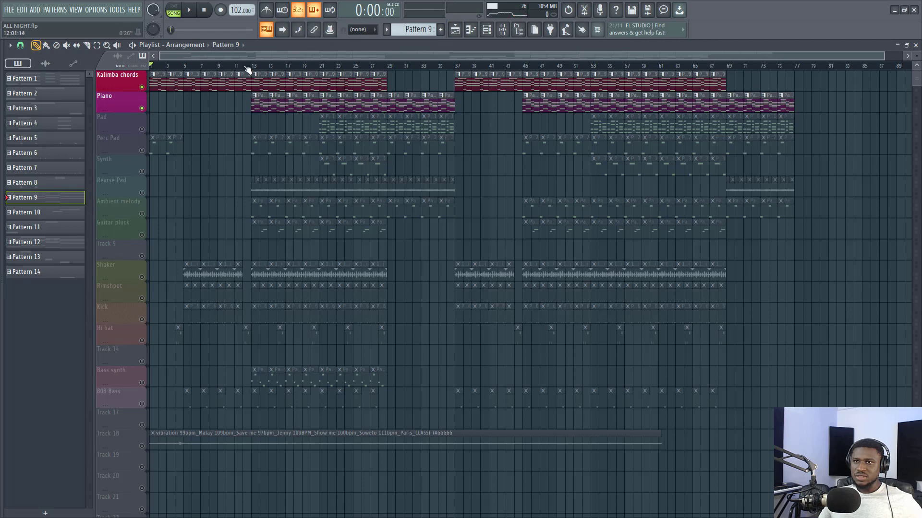
pyautogui.doubleClick(255, 103)
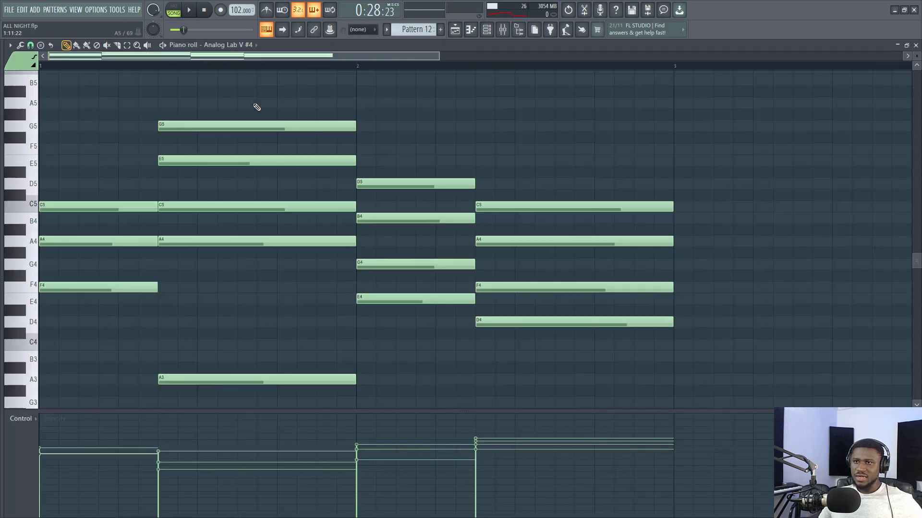
pyautogui.press('space')
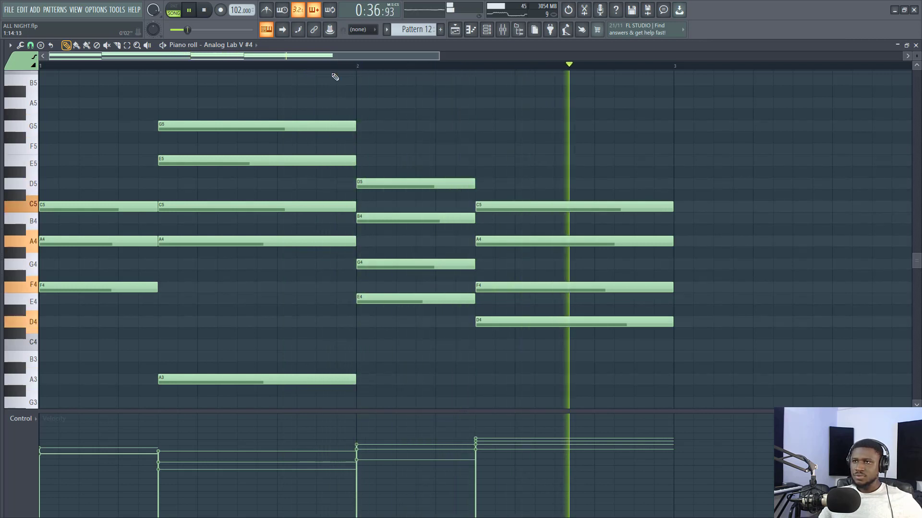
pyautogui.press('space')
pyautogui.click(456, 31)
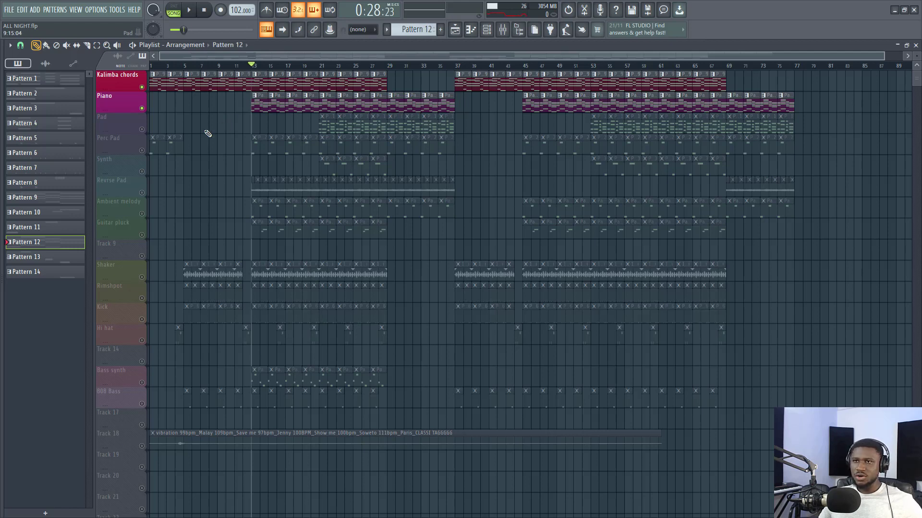
# - Unmute the Pad track, play from bar 21 while viewing its pattern's notes, return to the playlist and stop playback
pyautogui.click(147, 130)
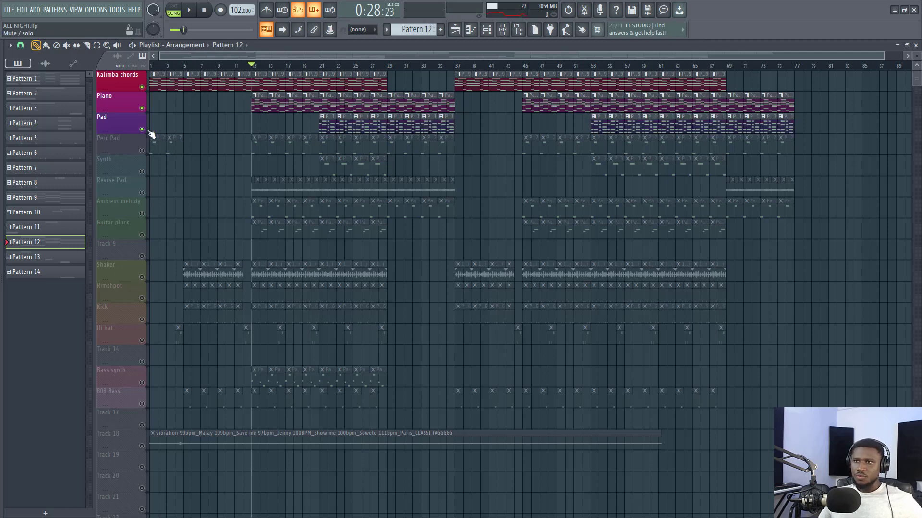
pyautogui.click(321, 67)
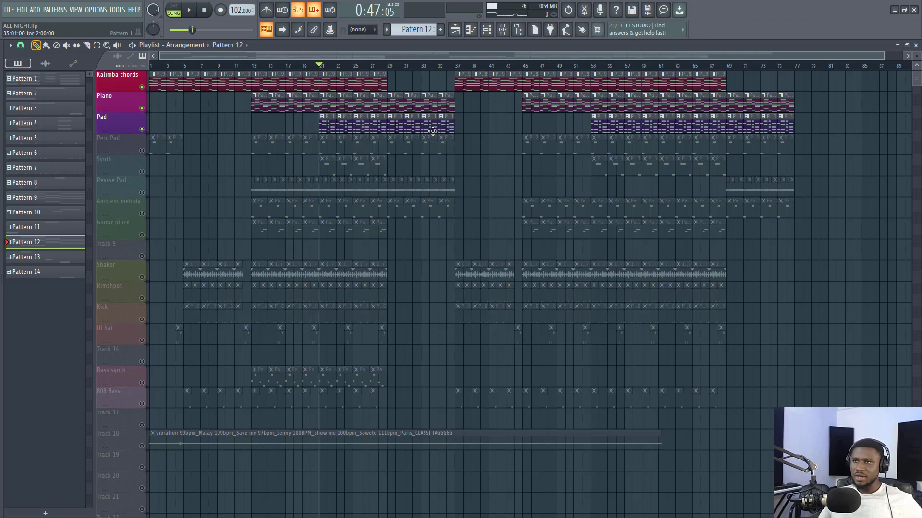
pyautogui.press('space')
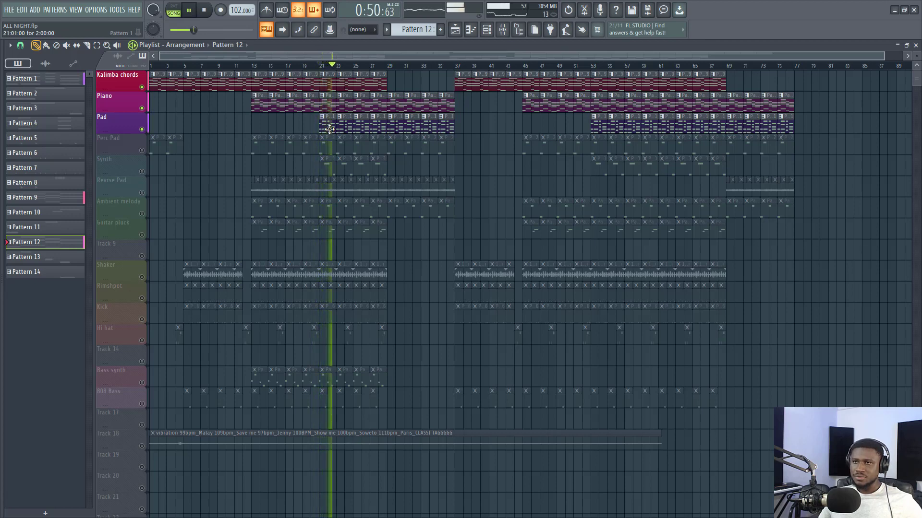
pyautogui.doubleClick(329, 129)
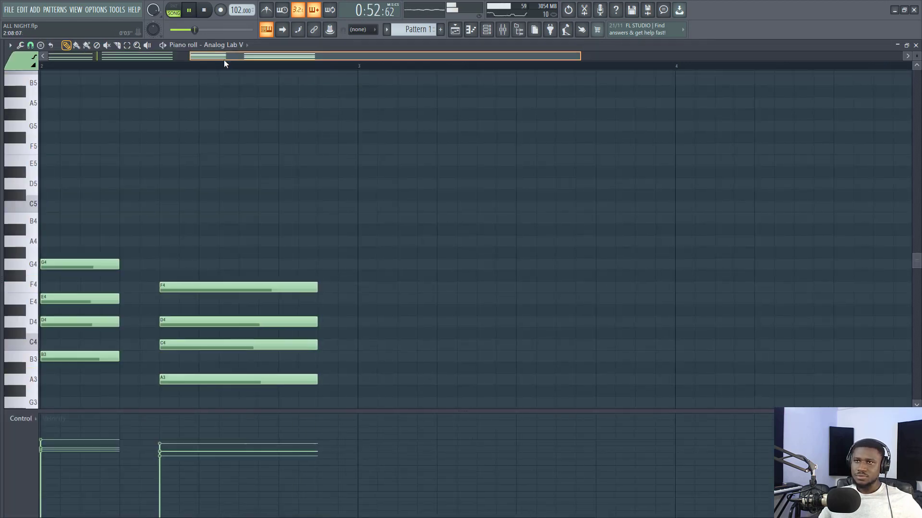
pyautogui.moveTo(223, 59); pyautogui.dragTo(19, 64)
pyautogui.scroll(-3, 132, 68)
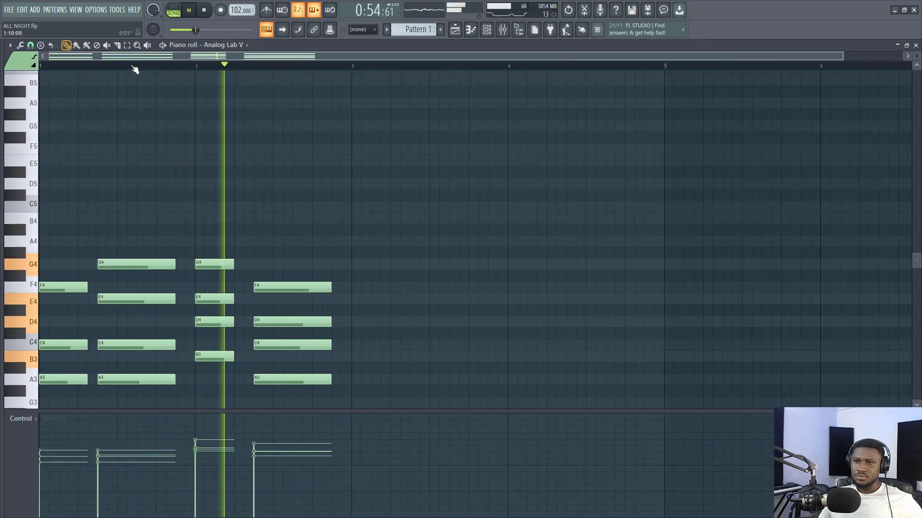
pyautogui.click(461, 36)
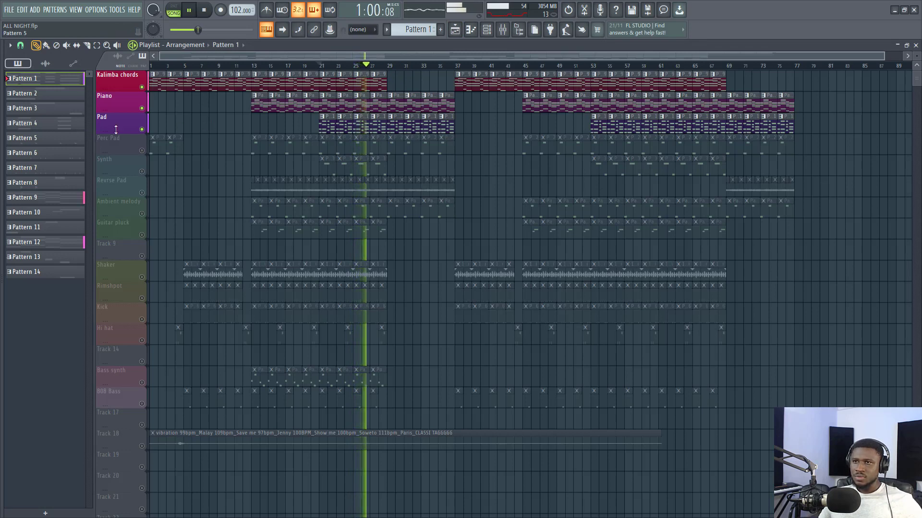
pyautogui.press('space')
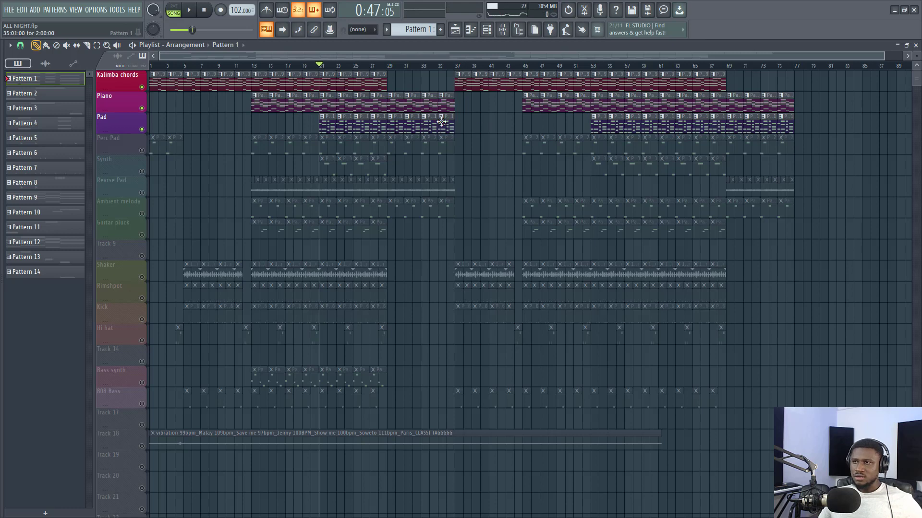
# - Unmute the Perc Pad track, play its bar 13 pattern on its own in the piano roll, and return to the playlist
pyautogui.click(143, 151)
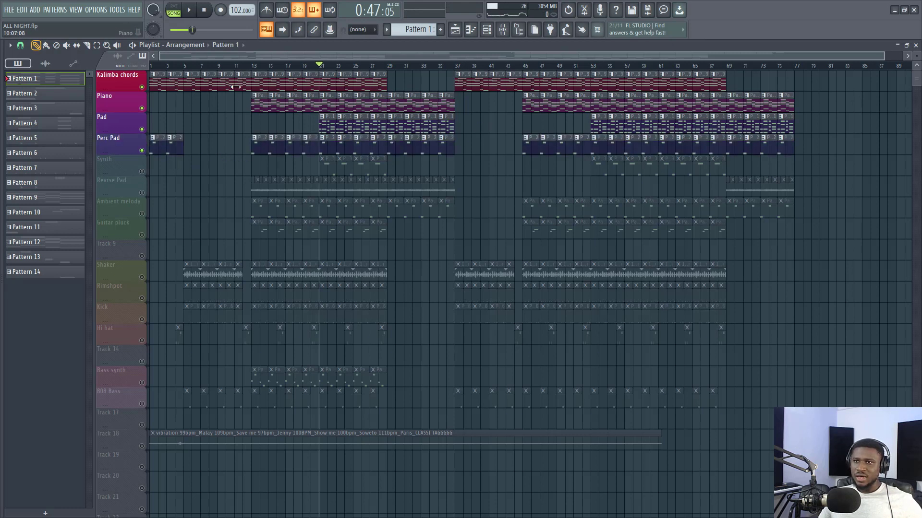
pyautogui.click(253, 66)
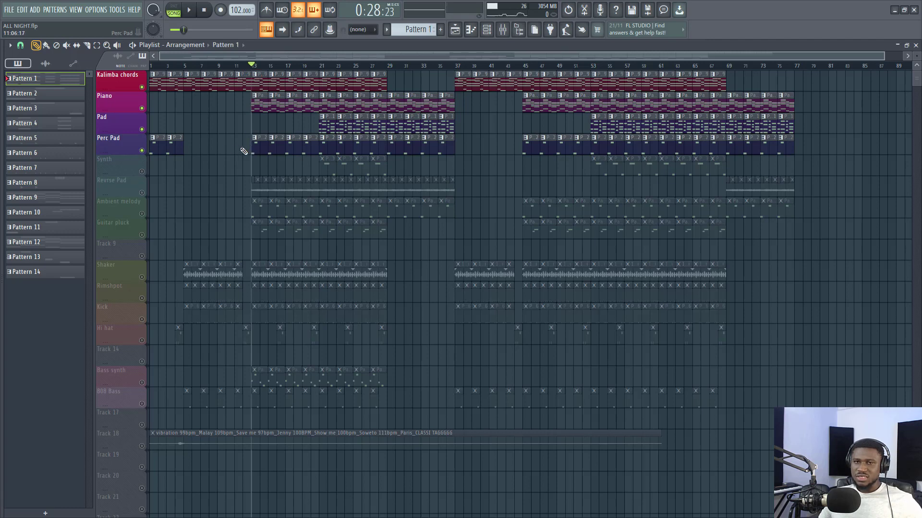
pyautogui.doubleClick(254, 145)
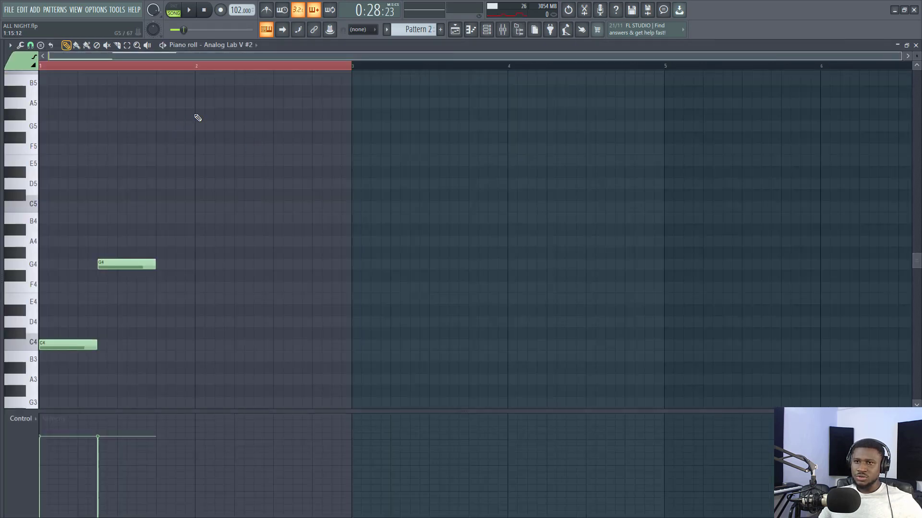
pyautogui.press('space')
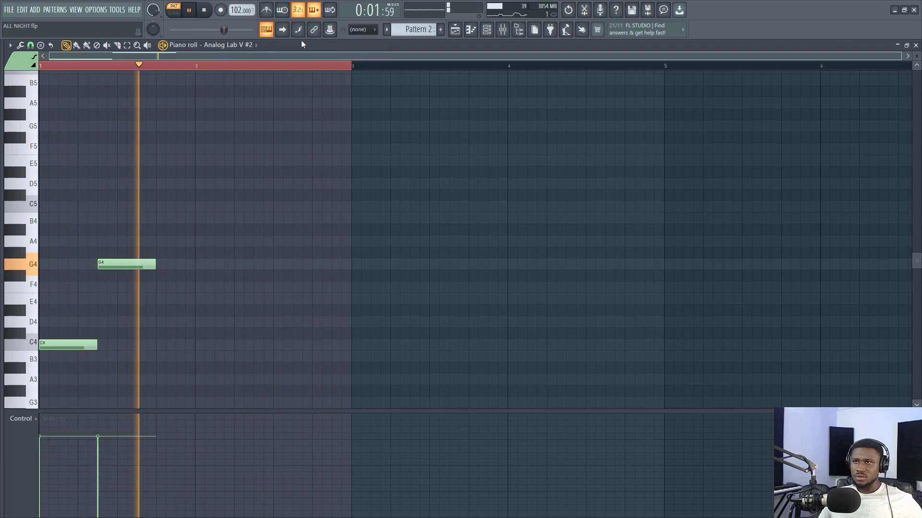
pyautogui.press('space')
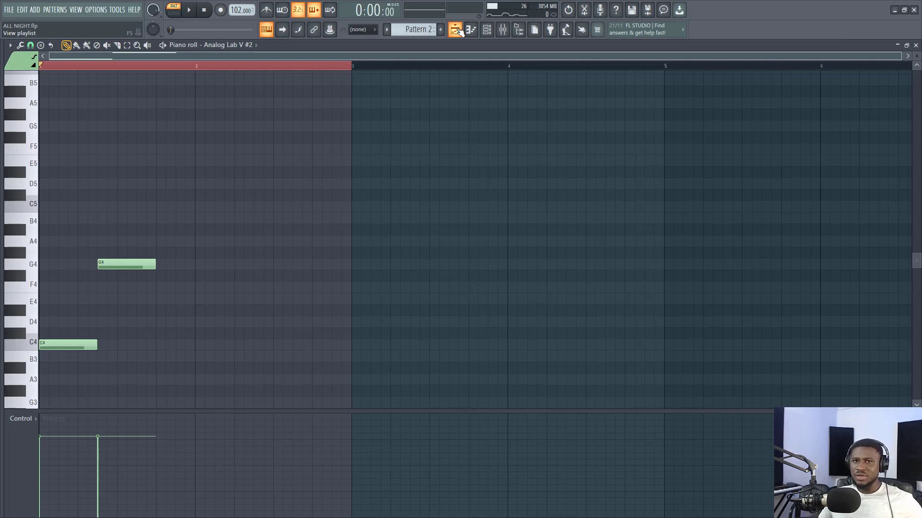
pyautogui.click(456, 30)
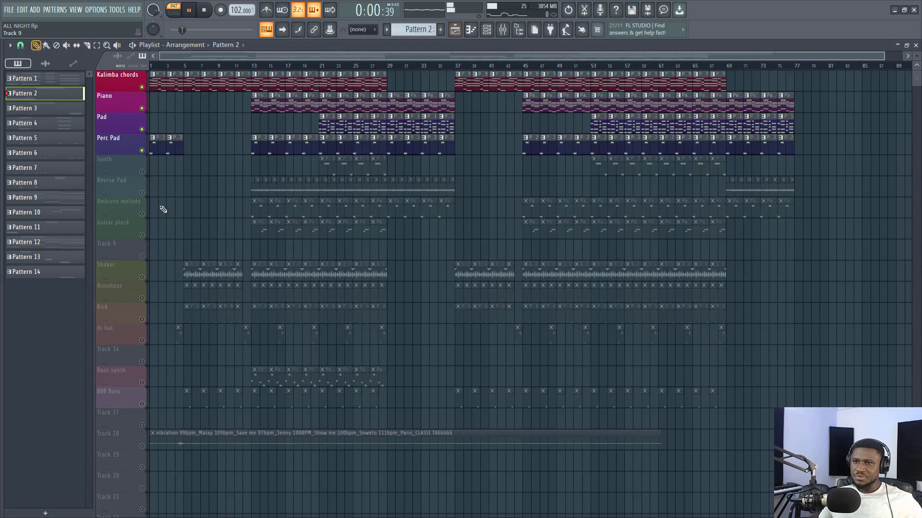
# - Play the song from bar 13 to hear the Perc Pad together with the Kalimba chords and Piano, and stop playback
pyautogui.click(256, 68)
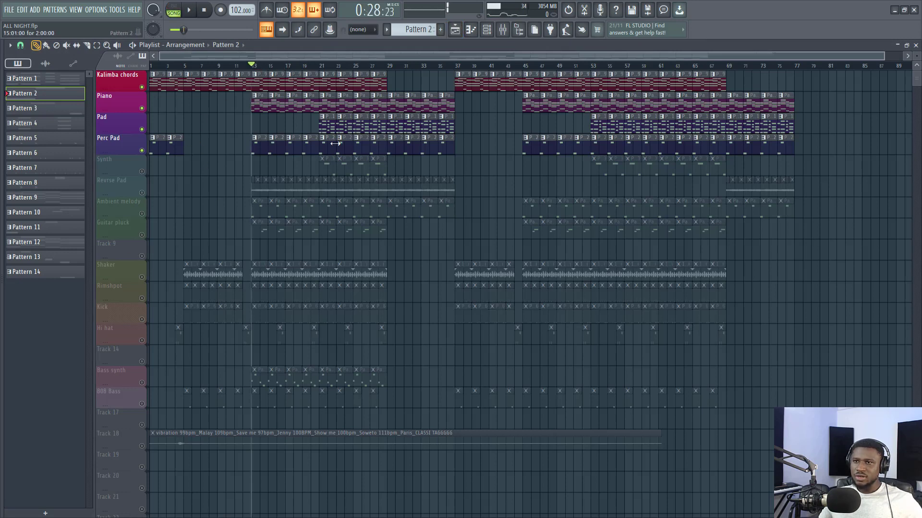
pyautogui.press('space')
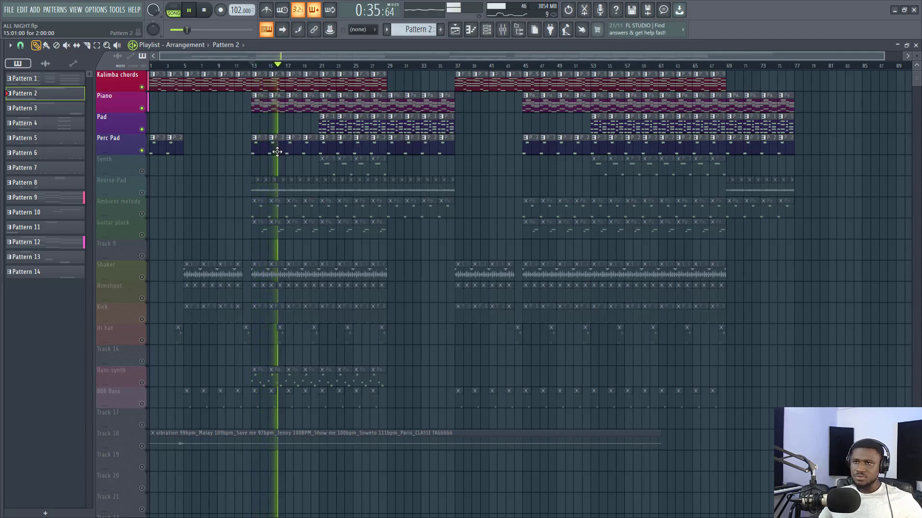
pyautogui.press('space')
# - Unmute the Synth track, set the playback position to bar 21, and sound piano keys with its first pattern open in the piano roll
pyautogui.click(143, 173)
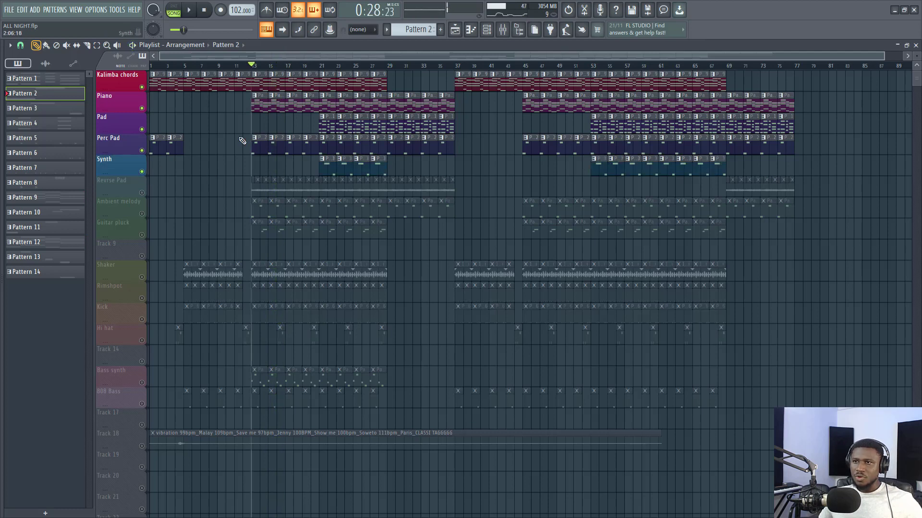
pyautogui.click(319, 66)
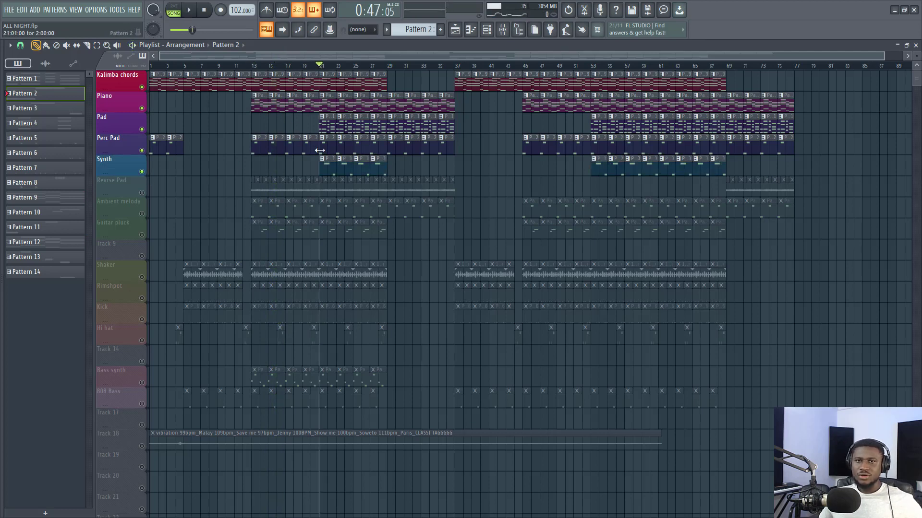
pyautogui.doubleClick(326, 174)
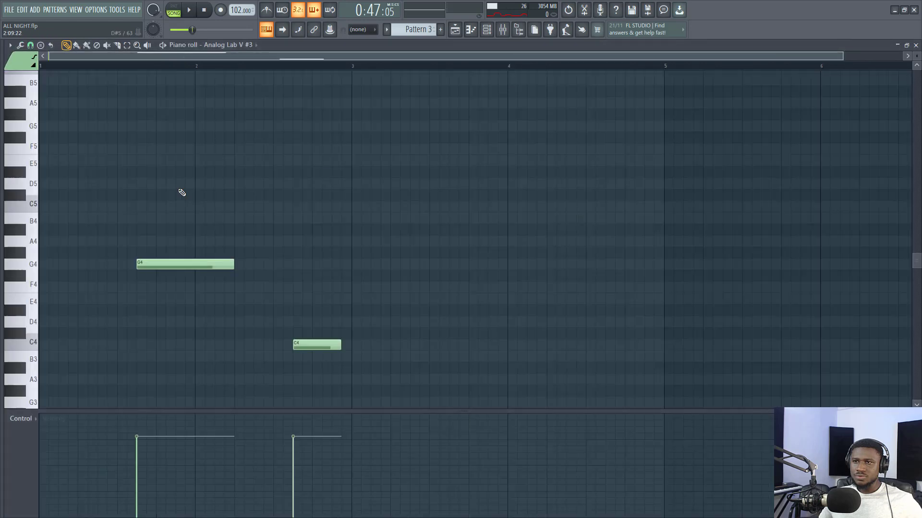
pyautogui.click(31, 236)
pyautogui.click(34, 258)
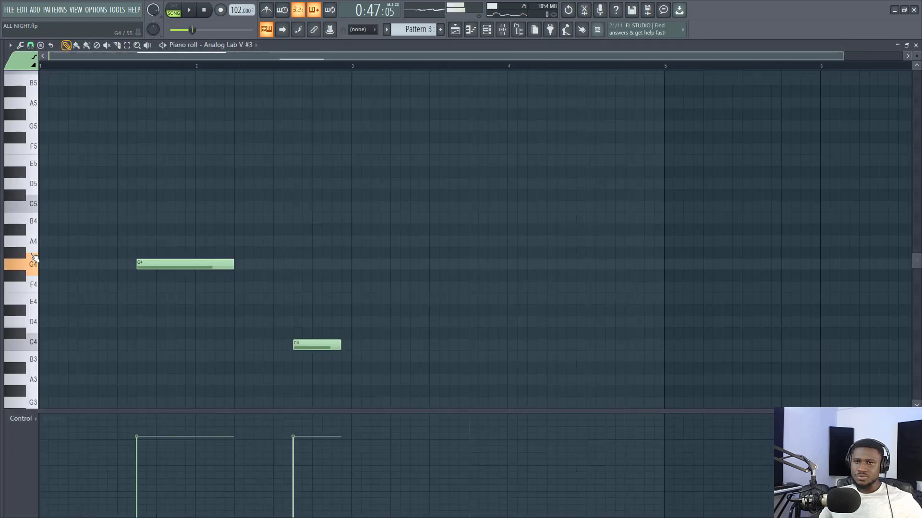
# - Play the song from bar 21 while viewing the Synth pattern's notes, stop playback, and return to the playlist
pyautogui.press('space')
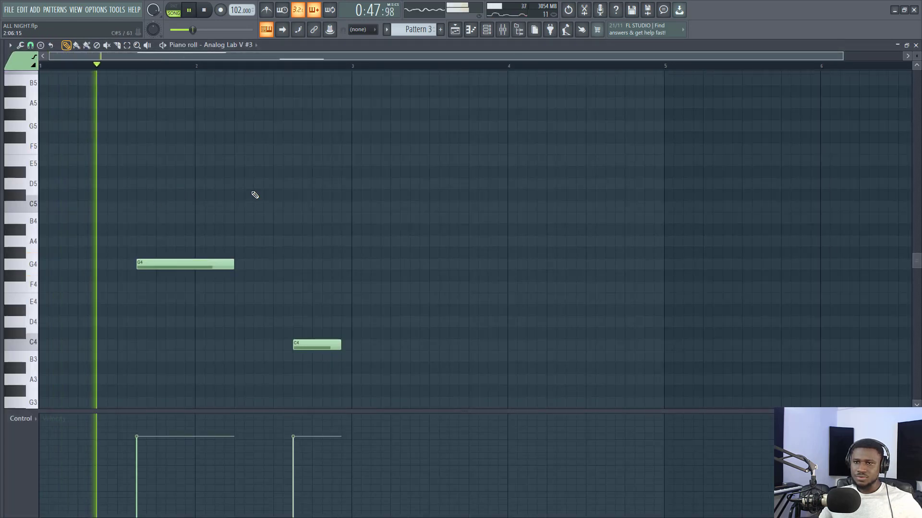
pyautogui.scroll(-3, 264, 188)
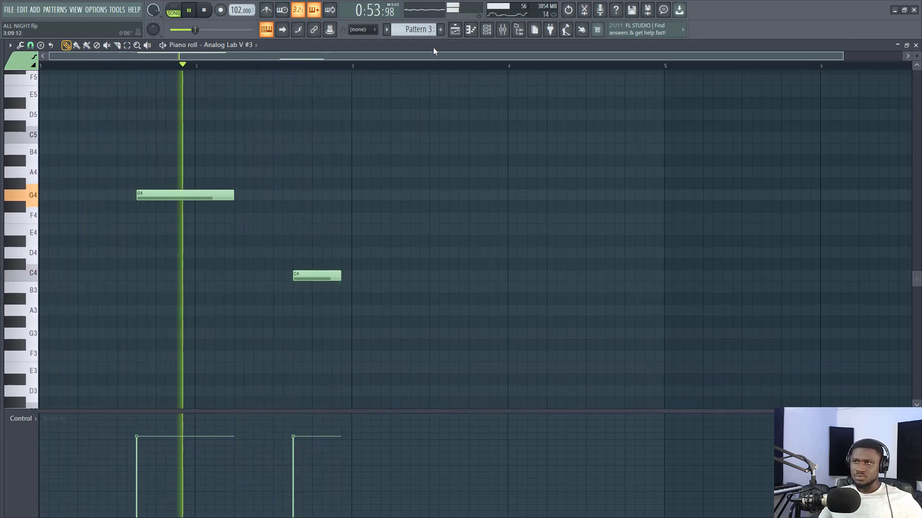
pyautogui.press('space')
pyautogui.click(457, 30)
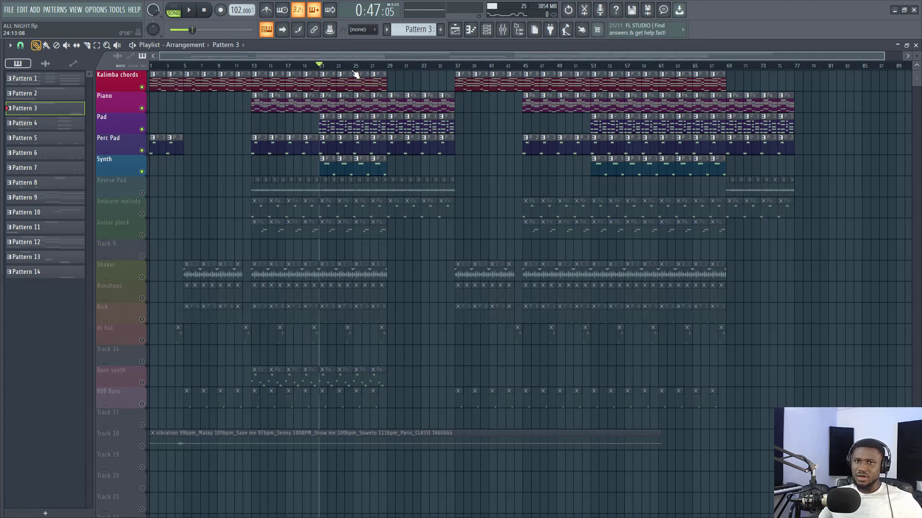
# - Unmute the Revrse Pad track, set the playback position to bar 13, and open the sample settings of its audio clip
pyautogui.click(252, 65)
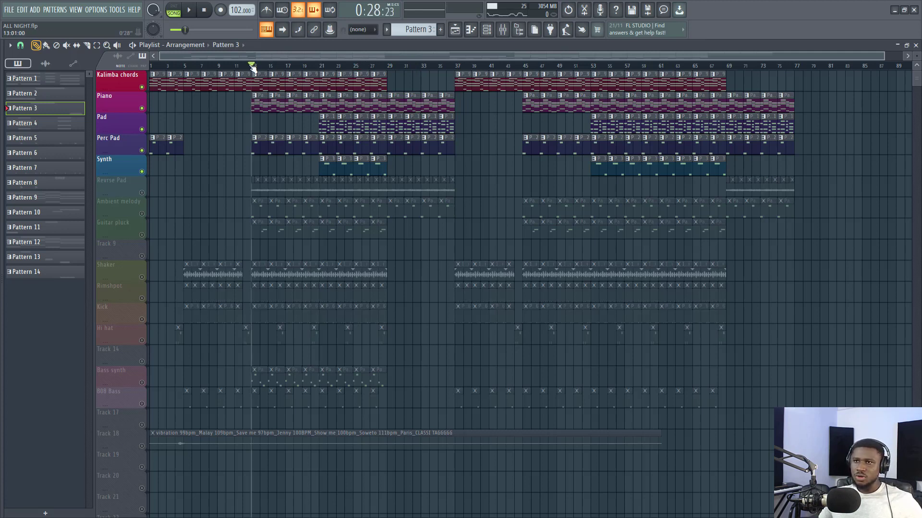
pyautogui.click(141, 193)
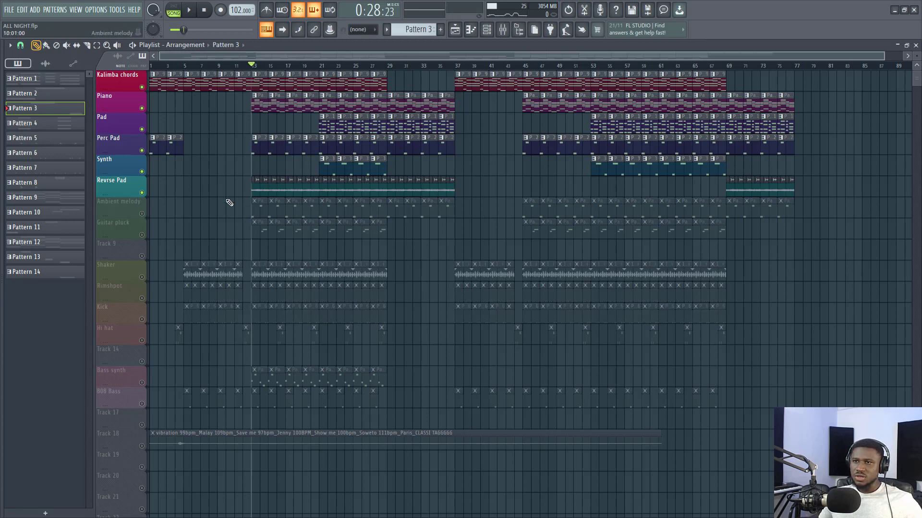
pyautogui.doubleClick(273, 195)
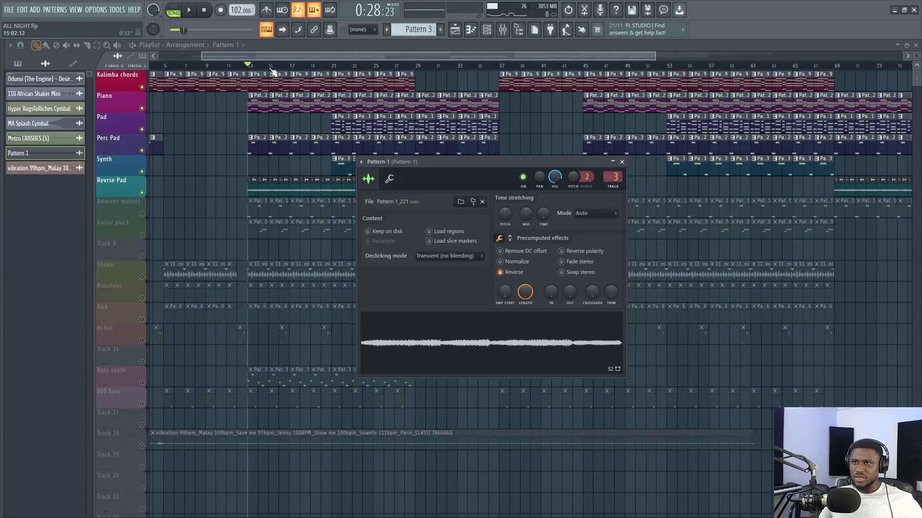
pyautogui.scroll(4, 272, 70)
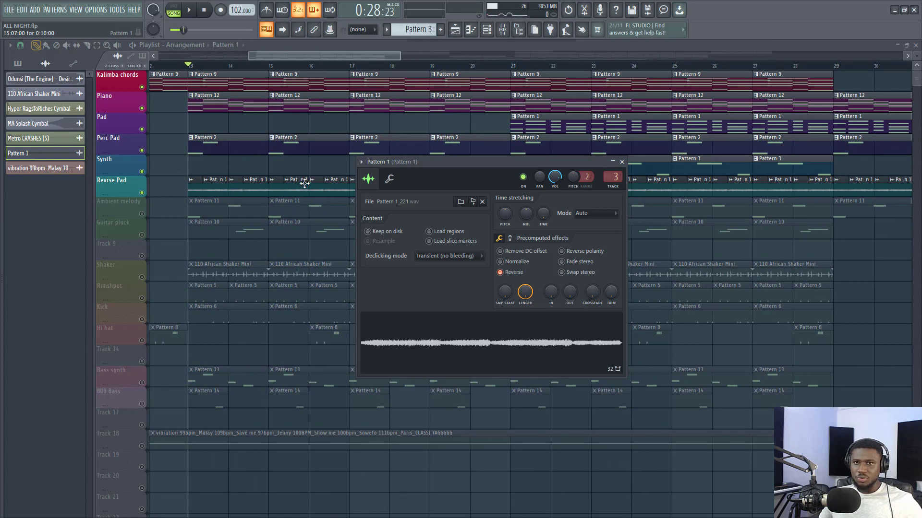
# - Play the song from bar 13 to hear the Revrse Pad, closing its clip's sample settings, and stop playback
pyautogui.press('space')
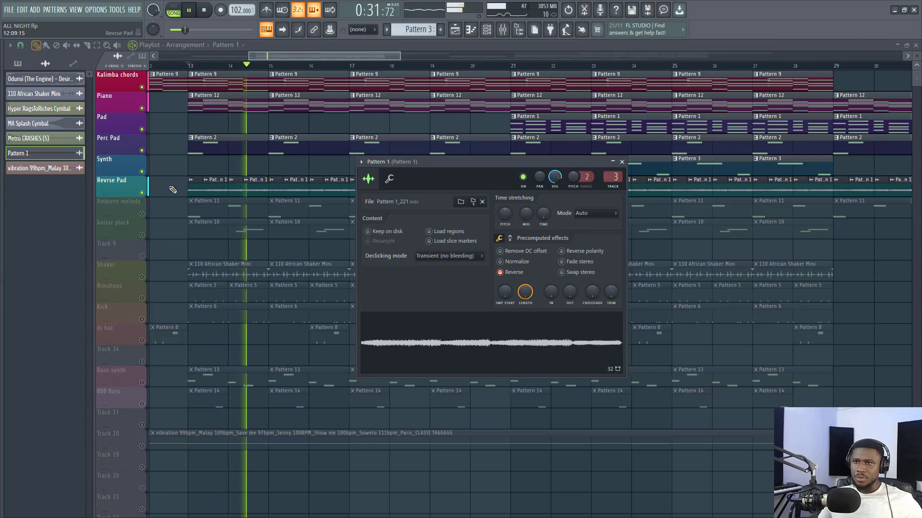
pyautogui.moveTo(264, 56); pyautogui.dragTo(241, 56)
pyautogui.scroll(-3, 269, 70)
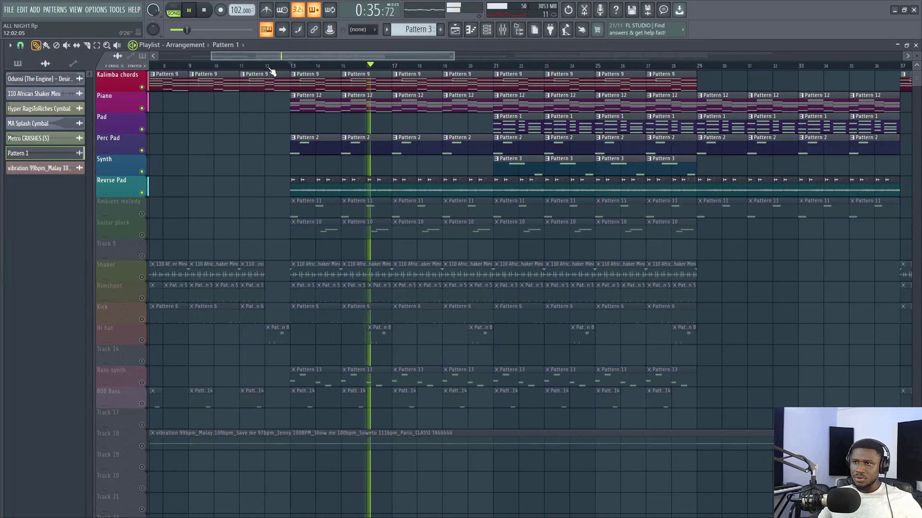
pyautogui.press('space')
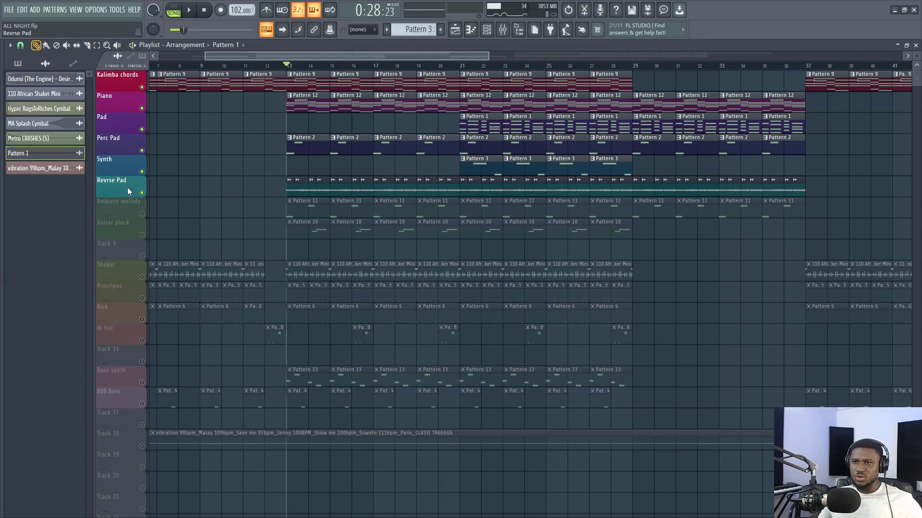
# - Compare the song from bar 13 with the Revrse Pad track muted and unmuted, leaving the track unmuted
pyautogui.click(142, 193)
pyautogui.press('space')
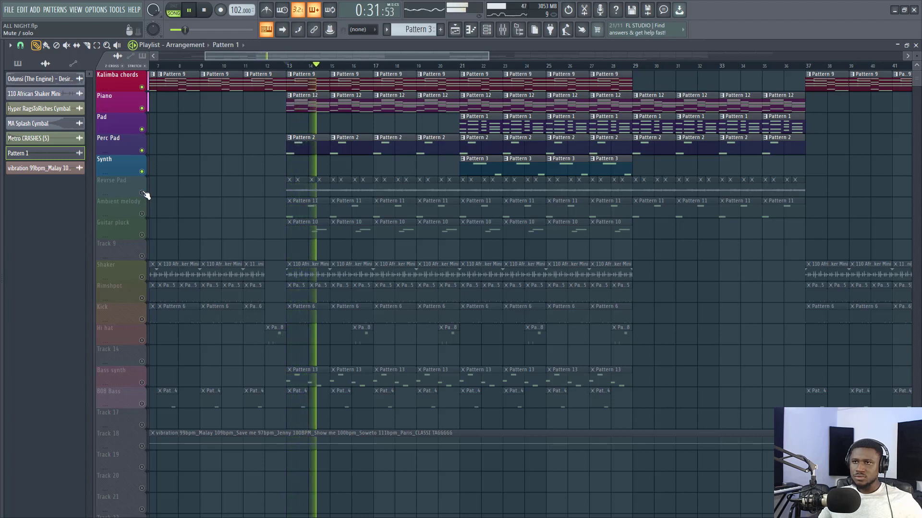
pyautogui.press('space')
pyautogui.click(142, 193)
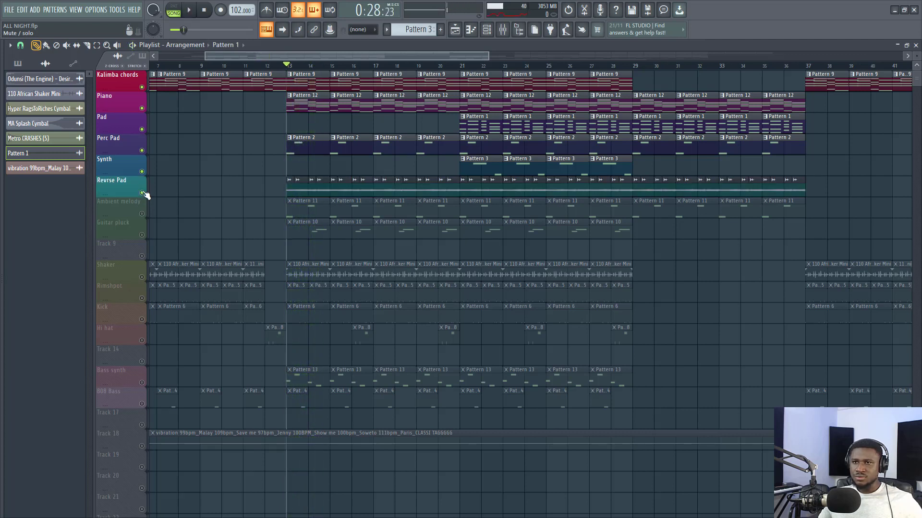
pyautogui.press('space')
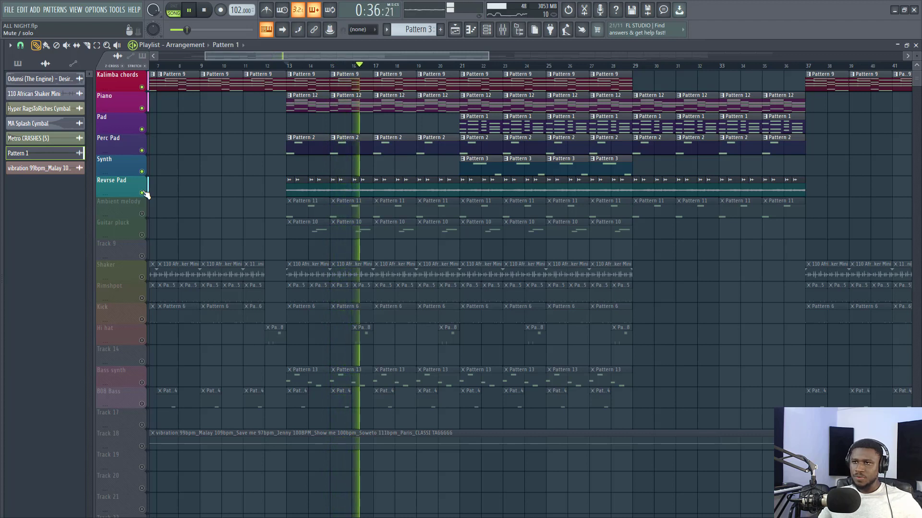
pyautogui.press('space')
# - Unmute the Ambient melody track and play the song from bar 13 to hear it with the other tracks
pyautogui.scroll(-1, 146, 195)
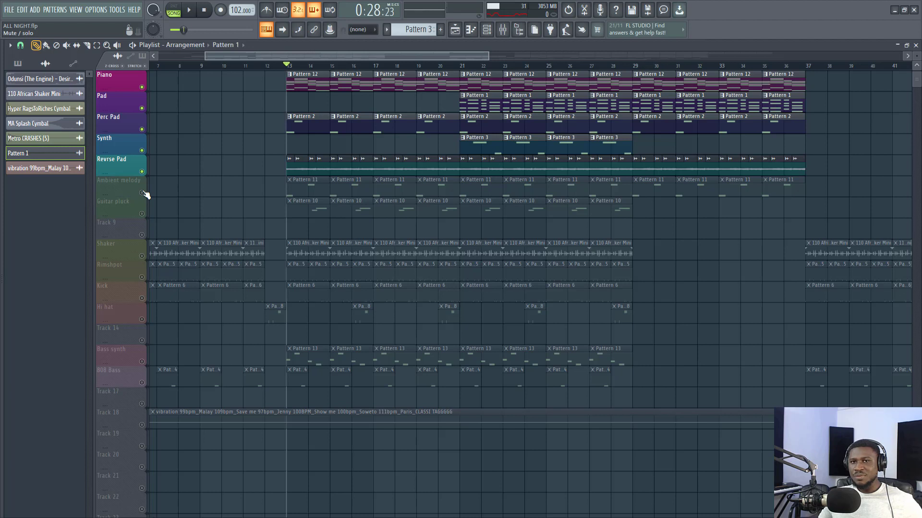
pyautogui.scroll(-1, 145, 194)
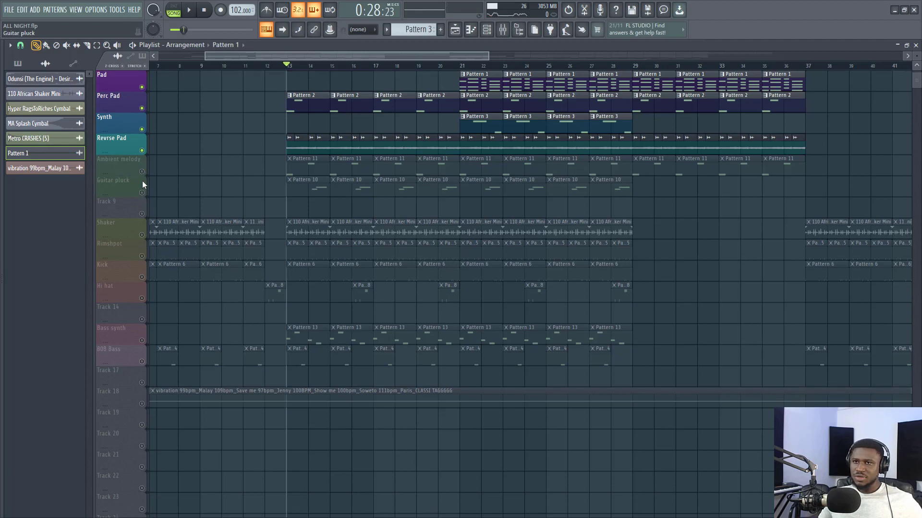
pyautogui.click(142, 172)
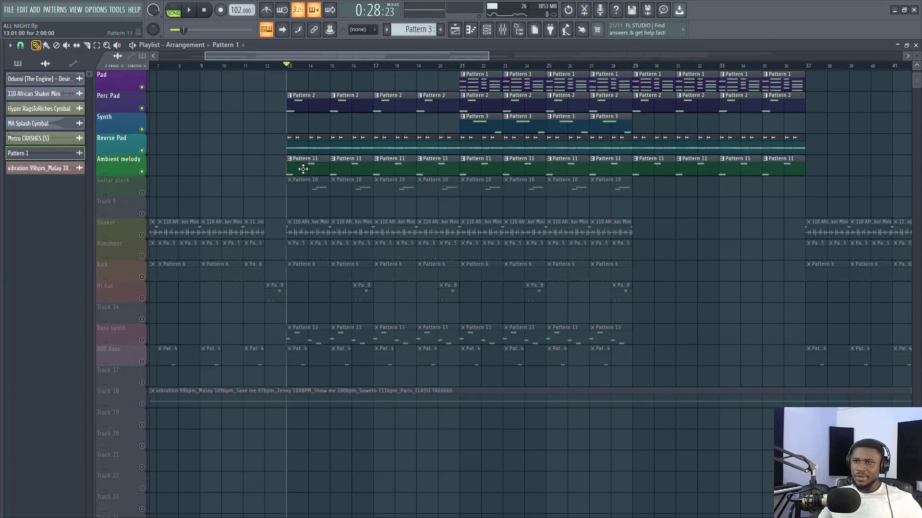
pyautogui.press('space')
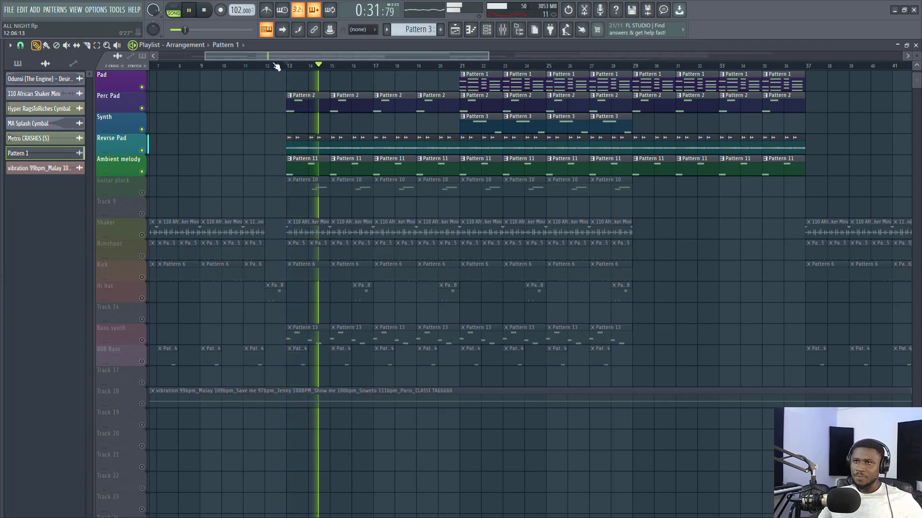
pyautogui.scroll(-2, 277, 66)
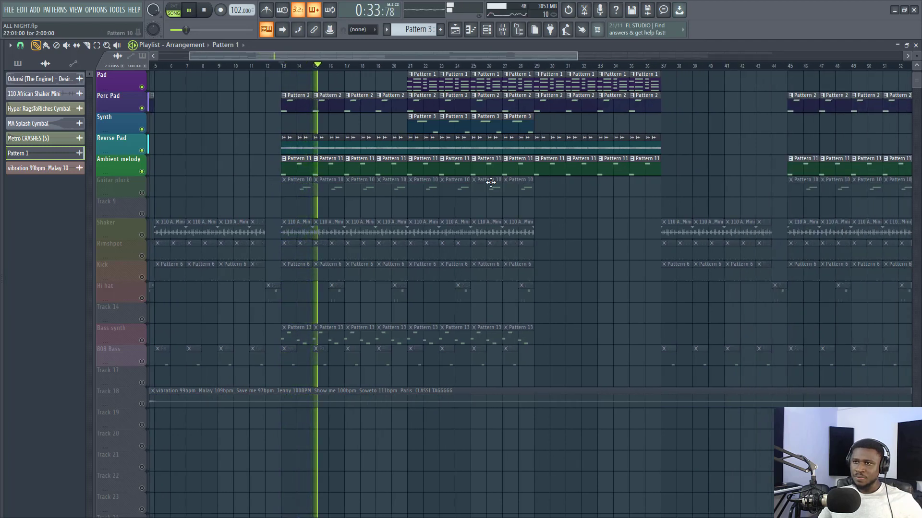
pyautogui.press('space')
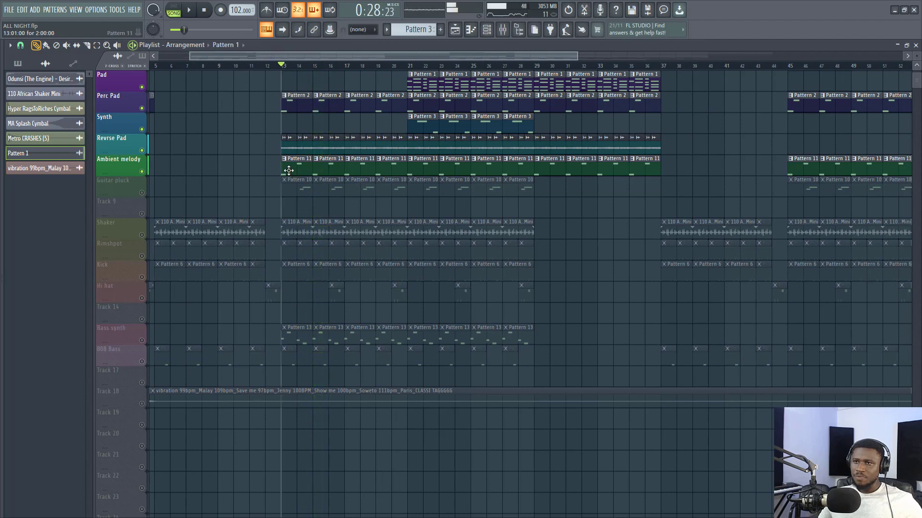
# - Play the Ambient melody's bar 13 pattern on its own in the piano roll with its notes in view, and return to the playlist
pyautogui.doubleClick(288, 170)
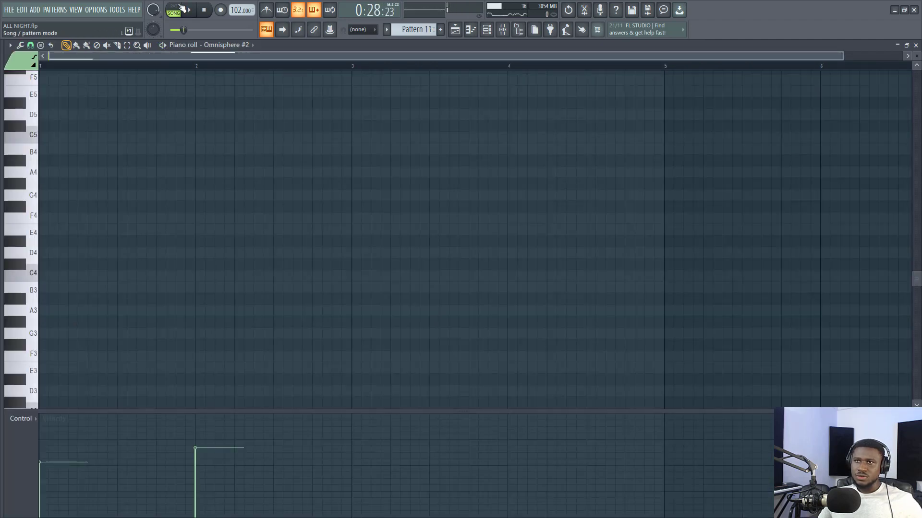
pyautogui.click(163, 44)
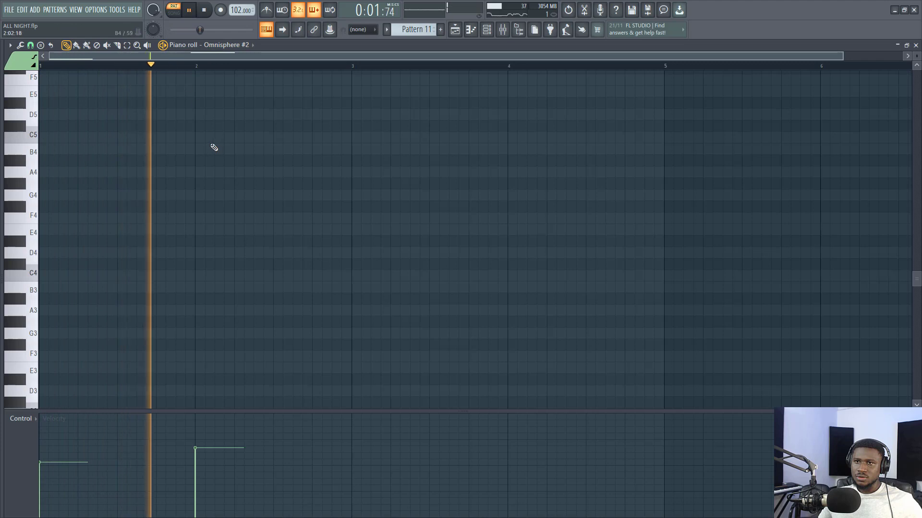
pyautogui.scroll(6, 189, 125)
pyautogui.scroll(1, 154, 126)
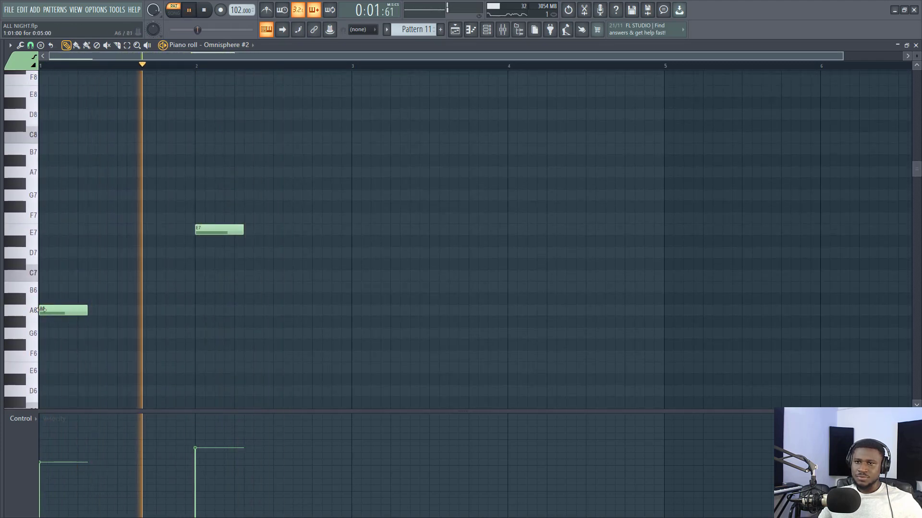
pyautogui.press('space')
pyautogui.click(454, 30)
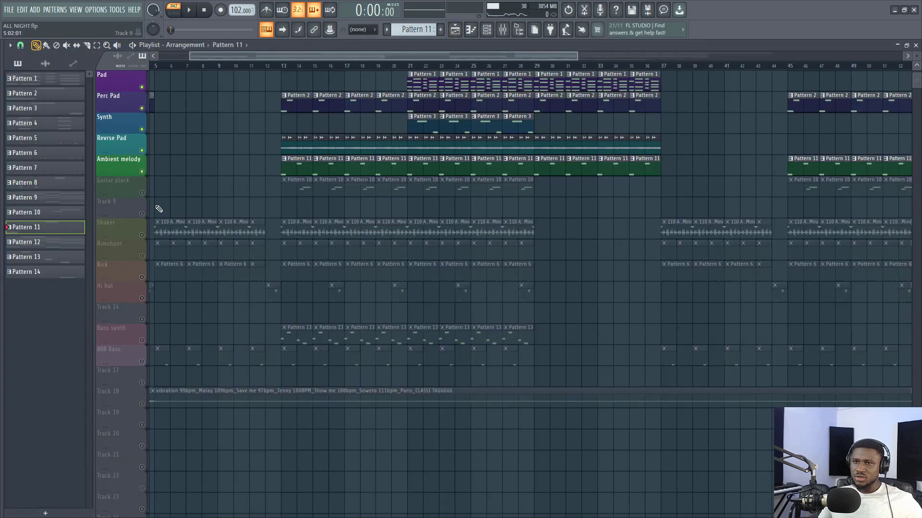
# - Unmute the Guitar pluck track and play the whole song from bar 13 in song mode
pyautogui.click(142, 194)
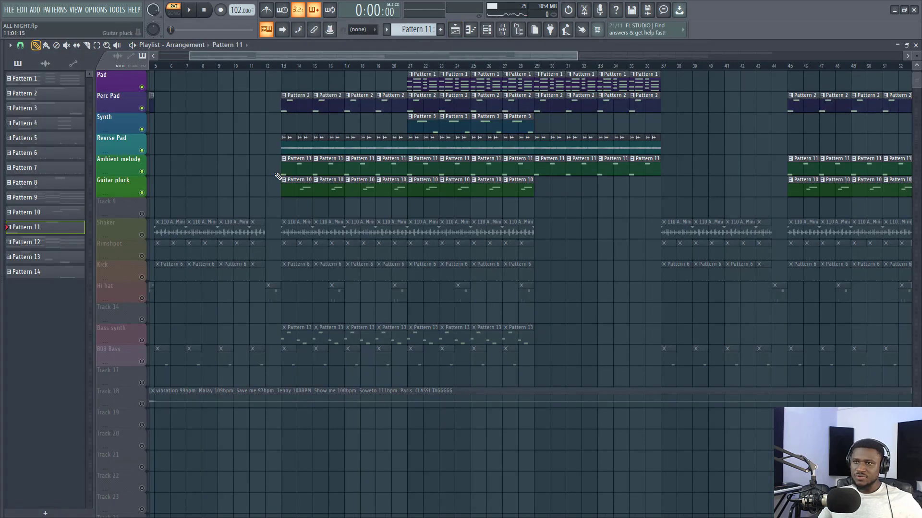
pyautogui.click(282, 66)
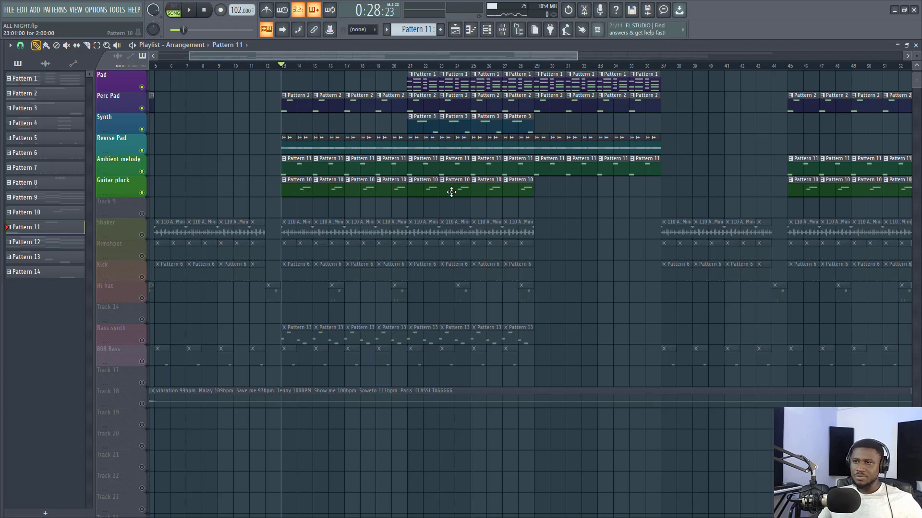
pyautogui.press('space')
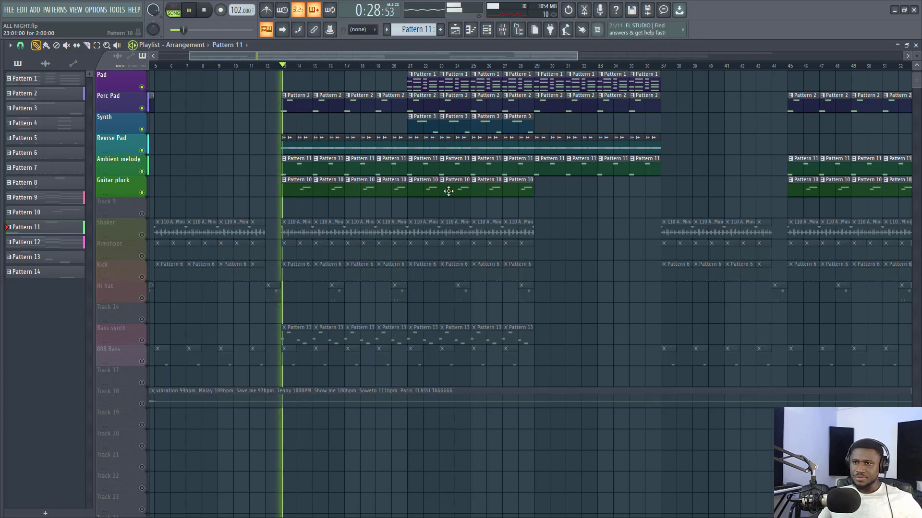
# - View the Guitar pluck's first pattern in the piano roll during playback, stop the song, and return to the playlist
pyautogui.doubleClick(290, 189)
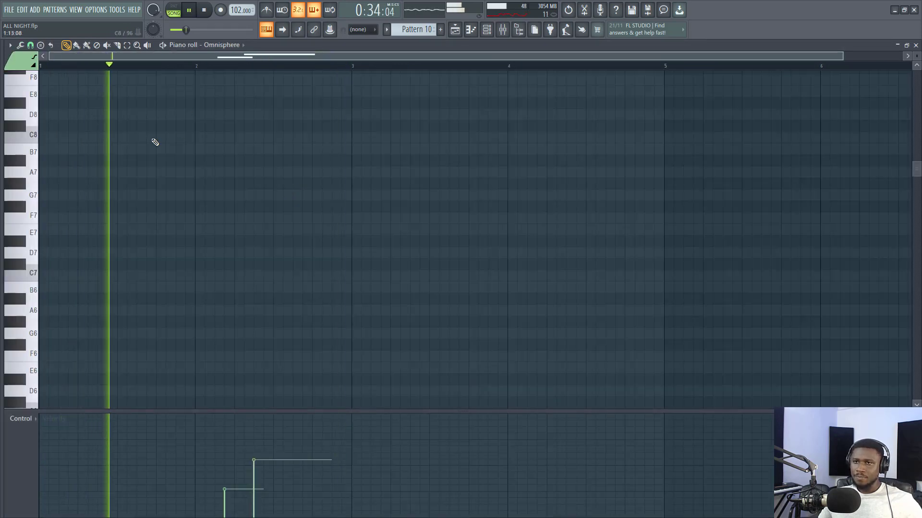
pyautogui.scroll(-6, 155, 142)
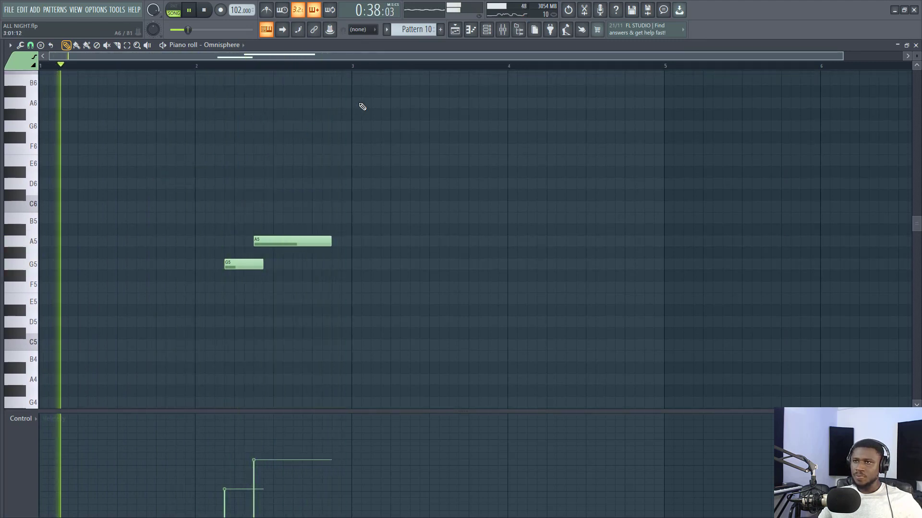
pyautogui.press('space')
pyautogui.click(454, 30)
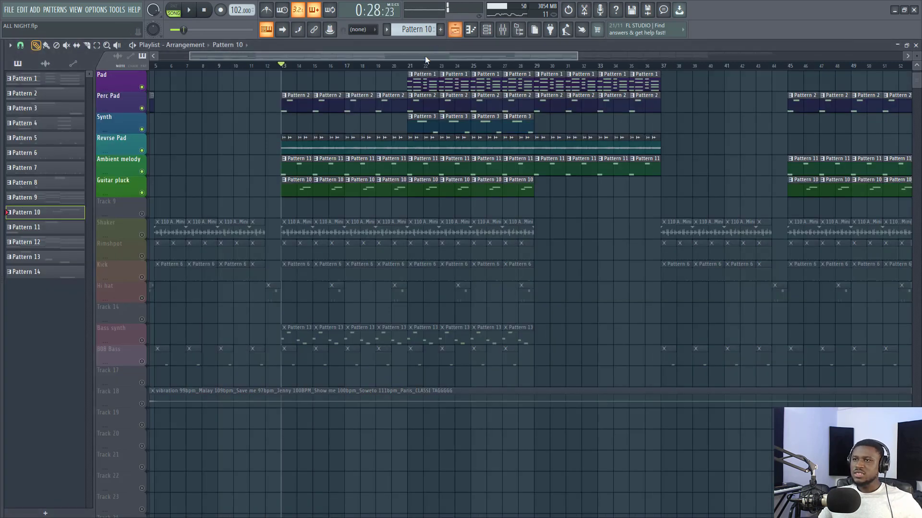
pyautogui.press('v')
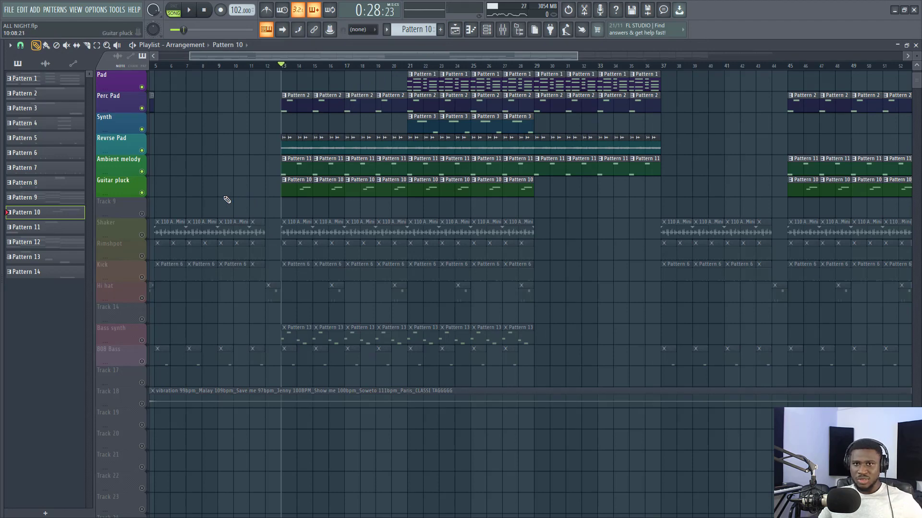
# - Unmute the Shaker track and play the song from bar 13 to hear its 110 African Shaker clips with the other tracks
pyautogui.click(142, 234)
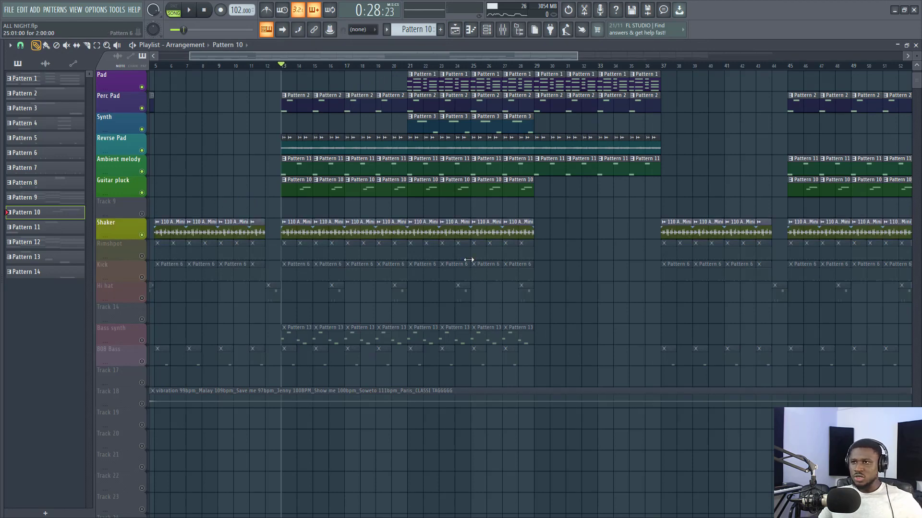
pyautogui.scroll(2, 457, 246)
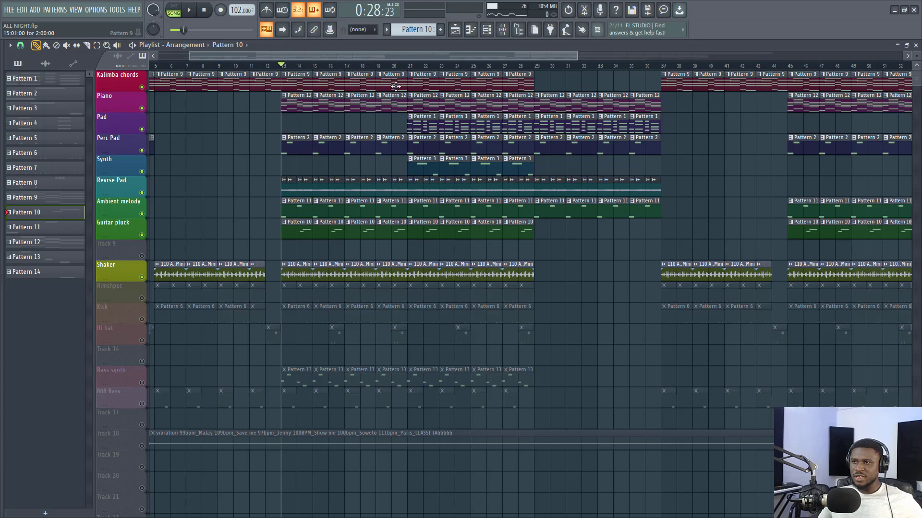
pyautogui.scroll(-1, 276, 272)
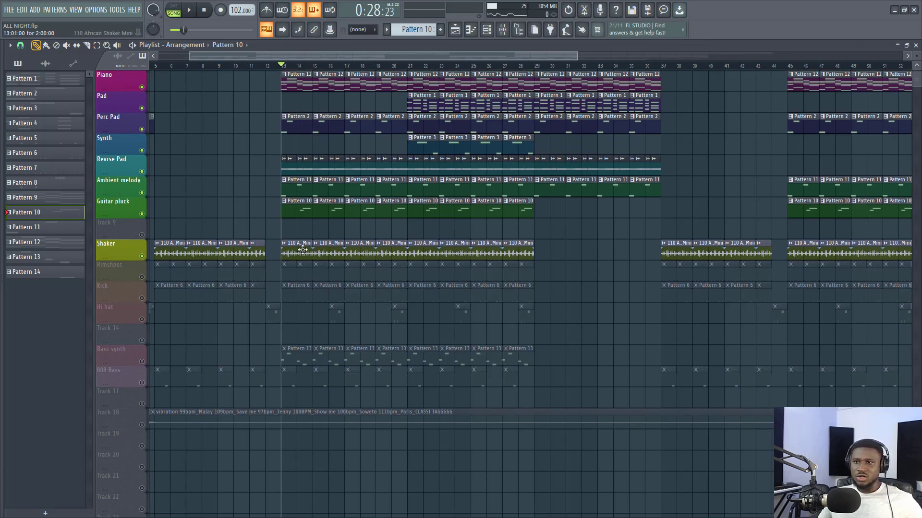
pyautogui.click(366, 249)
pyautogui.press('space')
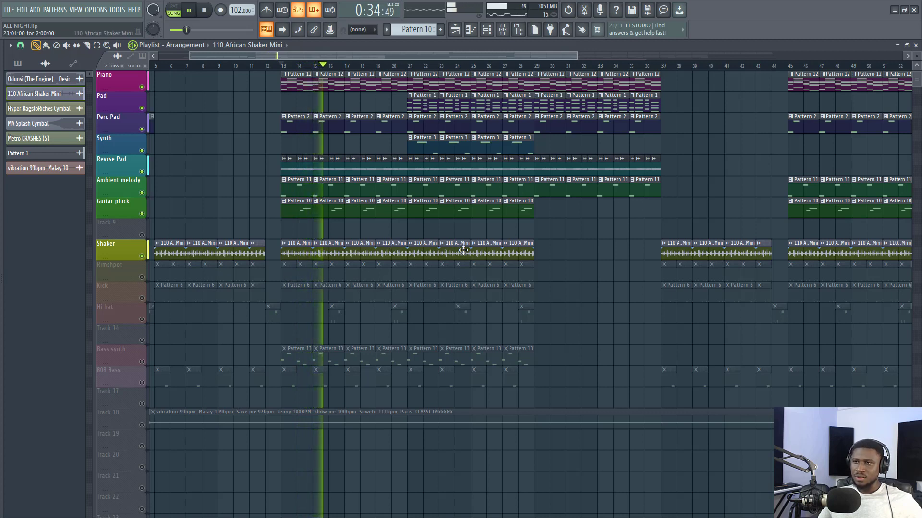
pyautogui.press('space')
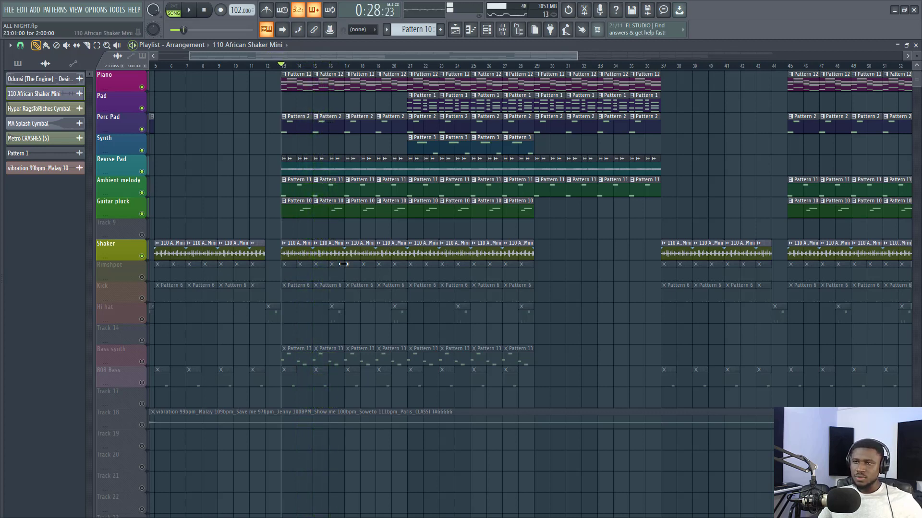
# - Unmute the Rimshpot track, view its Pattern 5 in the channel rack while the song plays from bar 13, and return to the playlist
pyautogui.click(142, 277)
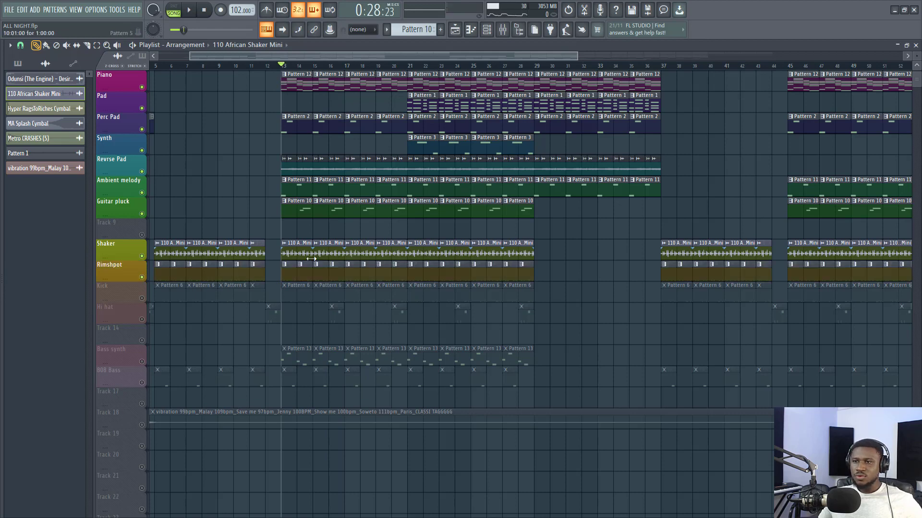
pyautogui.click(287, 276)
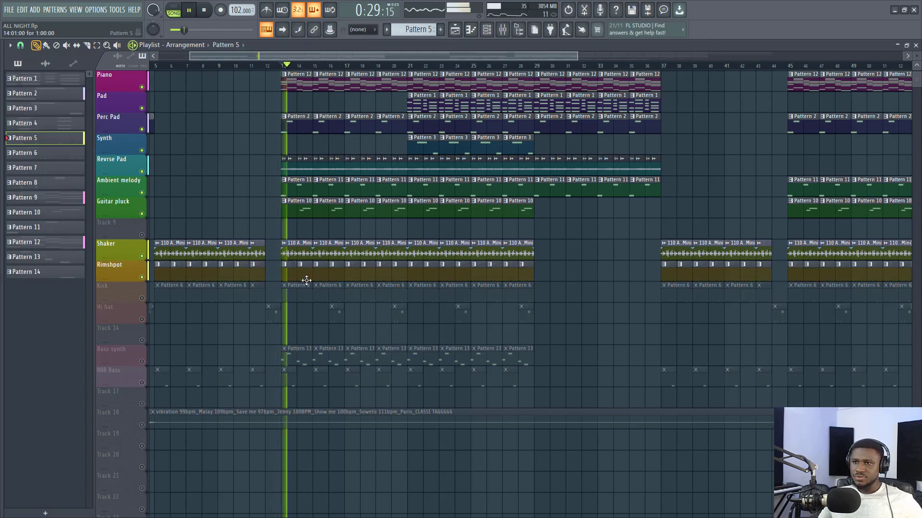
pyautogui.doubleClick(300, 275)
pyautogui.press('F6')
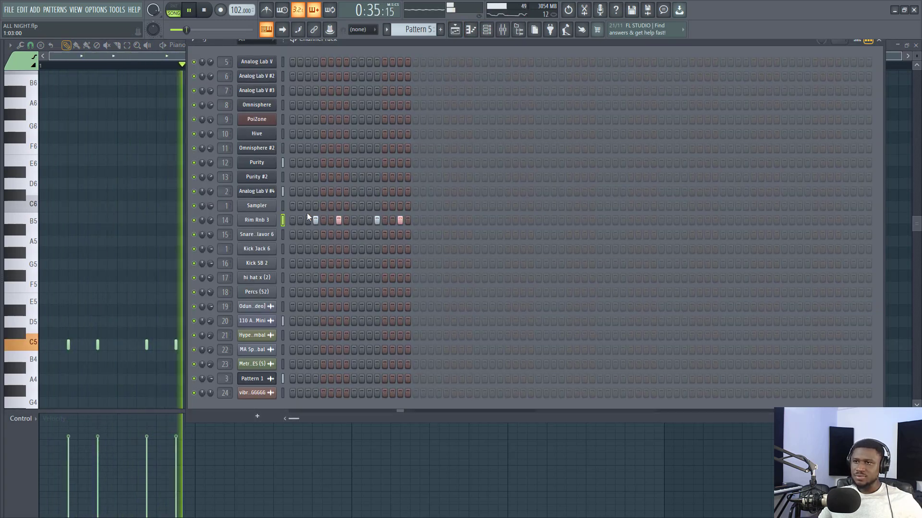
pyautogui.click(455, 31)
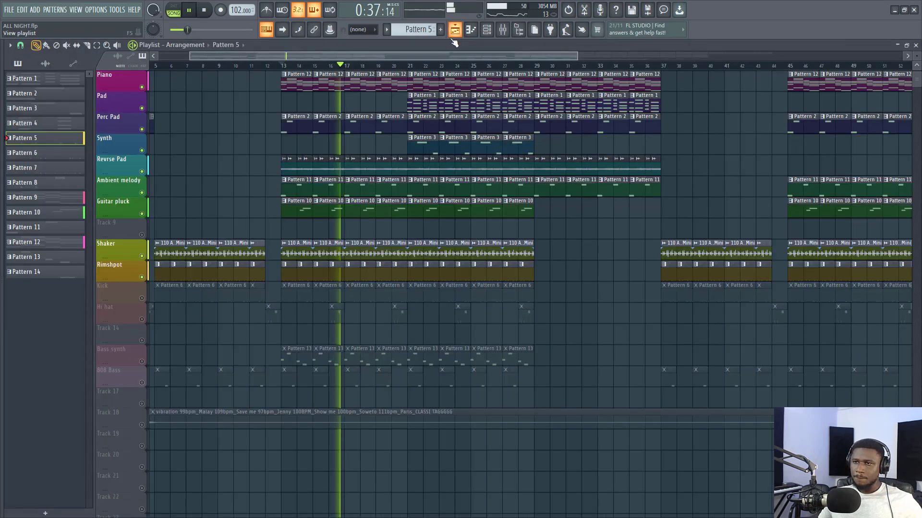
pyautogui.press('space')
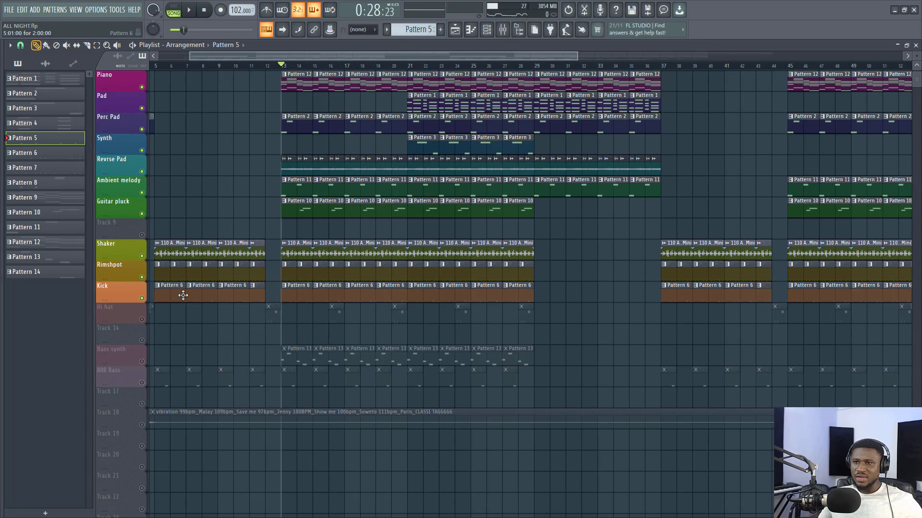
# - Play the song from bar 13 with the Kick track unmuted and view Pattern 6's kick steps in the channel rack
pyautogui.press('space')
pyautogui.click(296, 287)
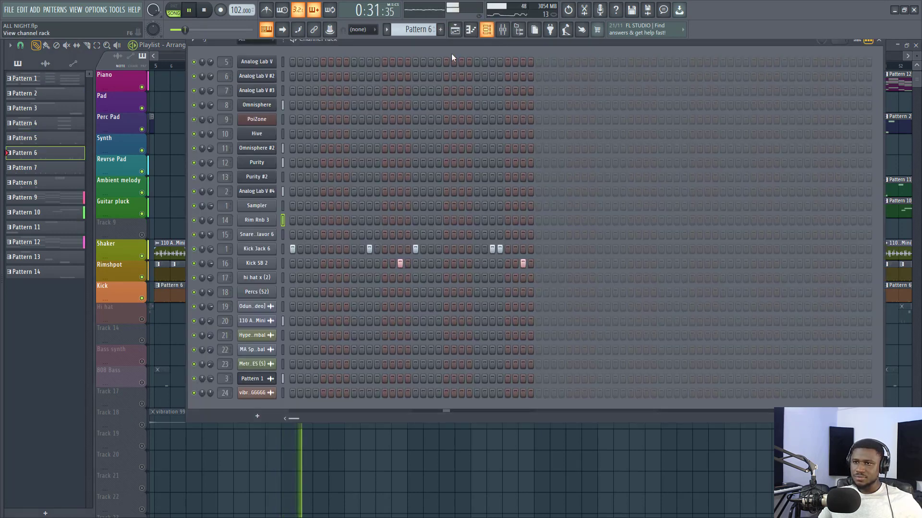
pyautogui.press('F6')
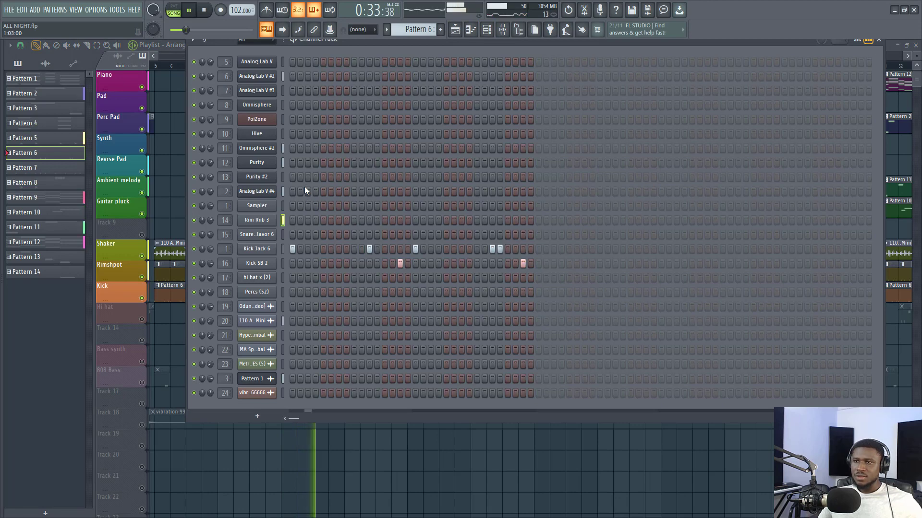
pyautogui.press('space')
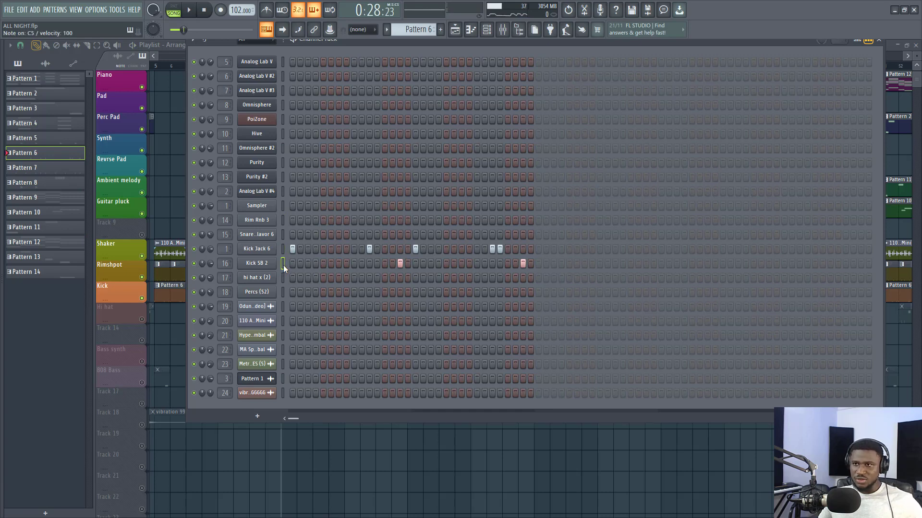
# - Check the Kick Jack 6 and Kick SB 2 channels, replay the song with their steps in view, and return to the playlist
pyautogui.click(283, 248)
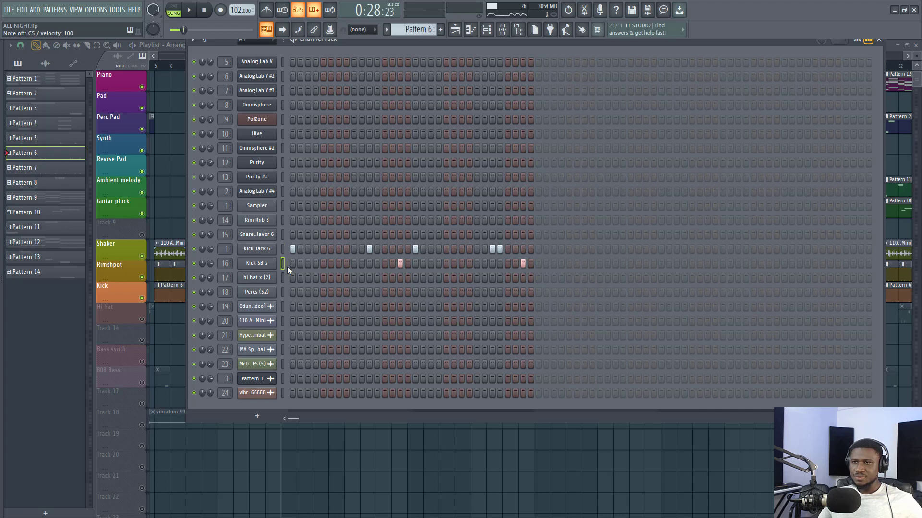
pyautogui.press('space')
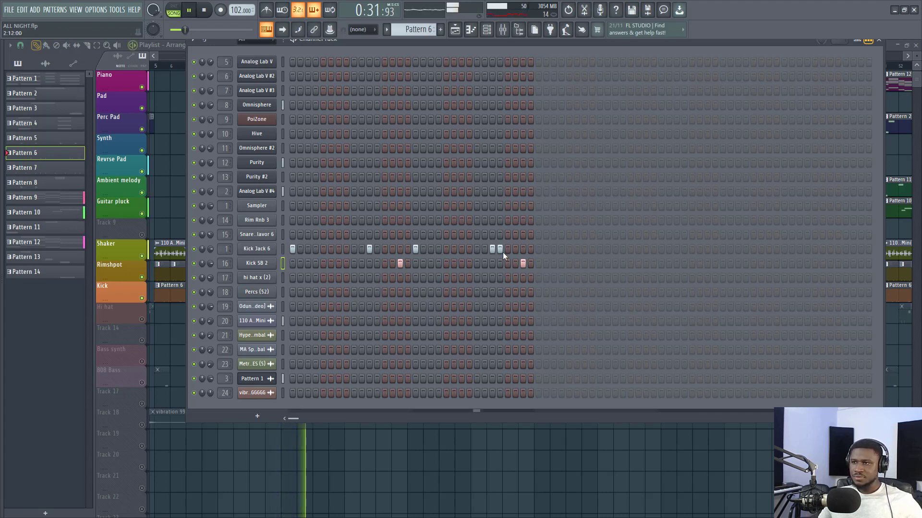
pyautogui.press('space')
pyautogui.click(121, 285)
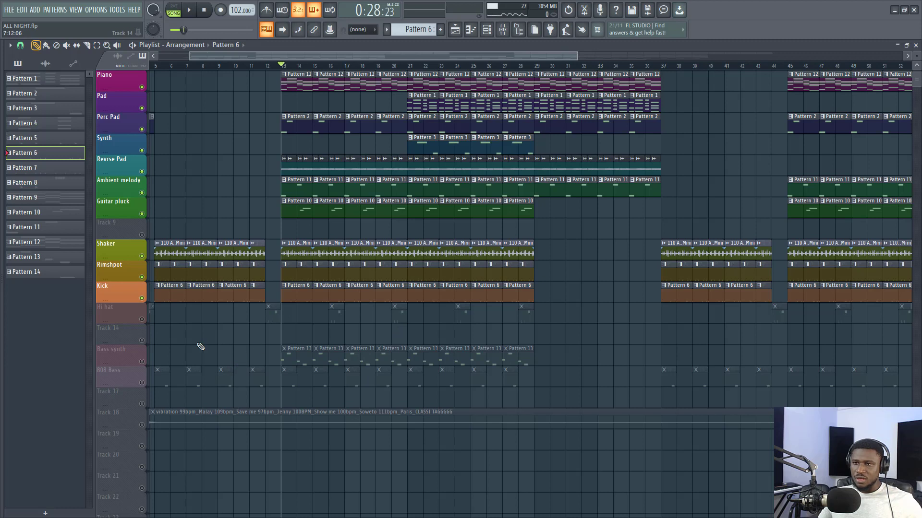
# - Unmute the Hi hat track and play the song twice from bar 12, where its first full pattern clip starts
pyautogui.click(141, 319)
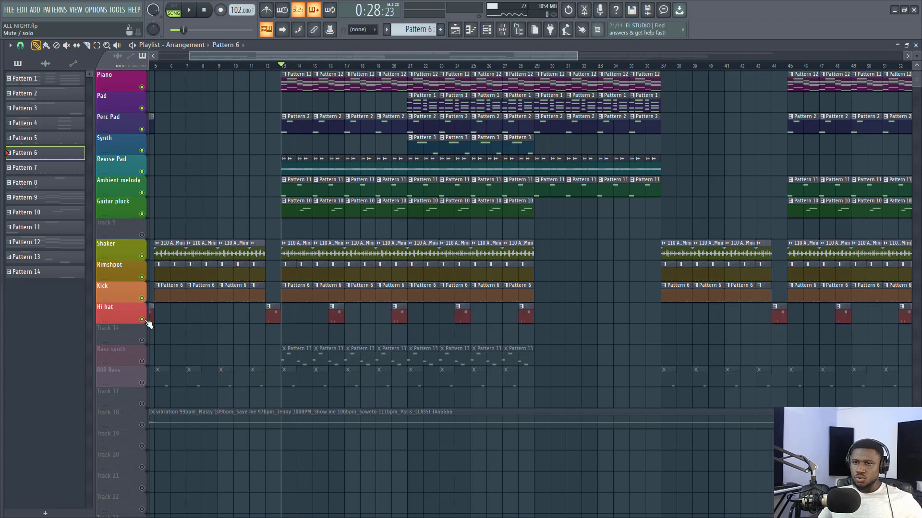
pyautogui.click(265, 65)
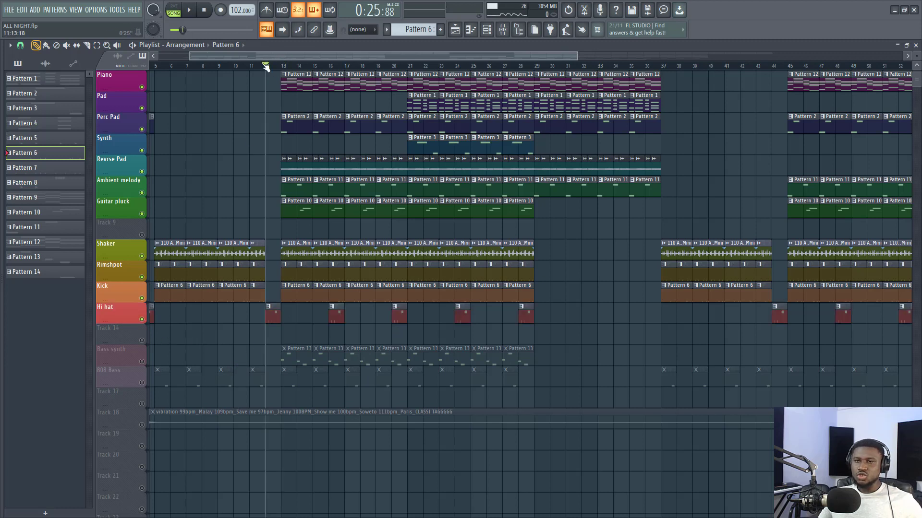
pyautogui.press('space')
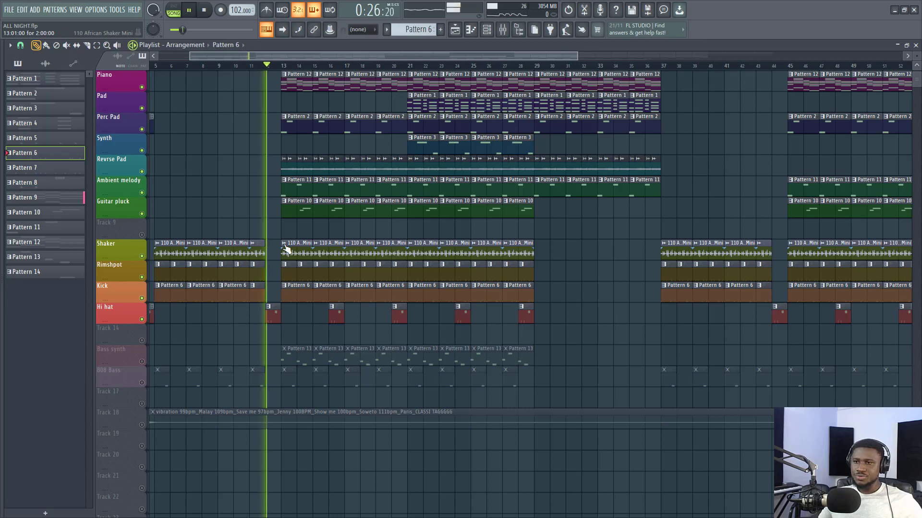
pyautogui.press('space')
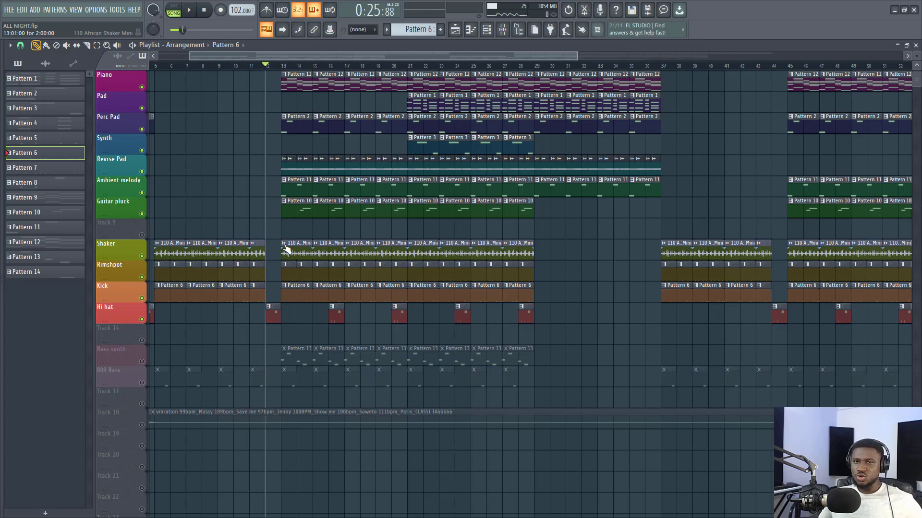
pyautogui.press('space')
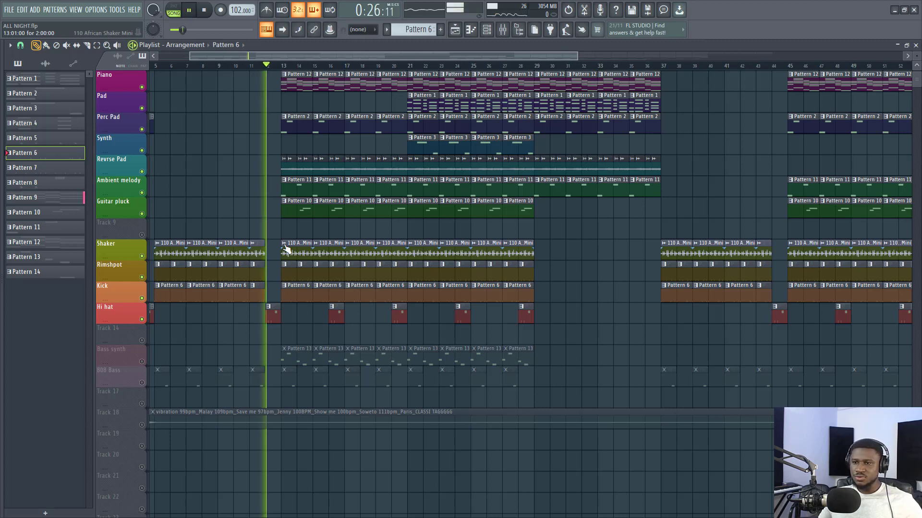
pyautogui.press('space')
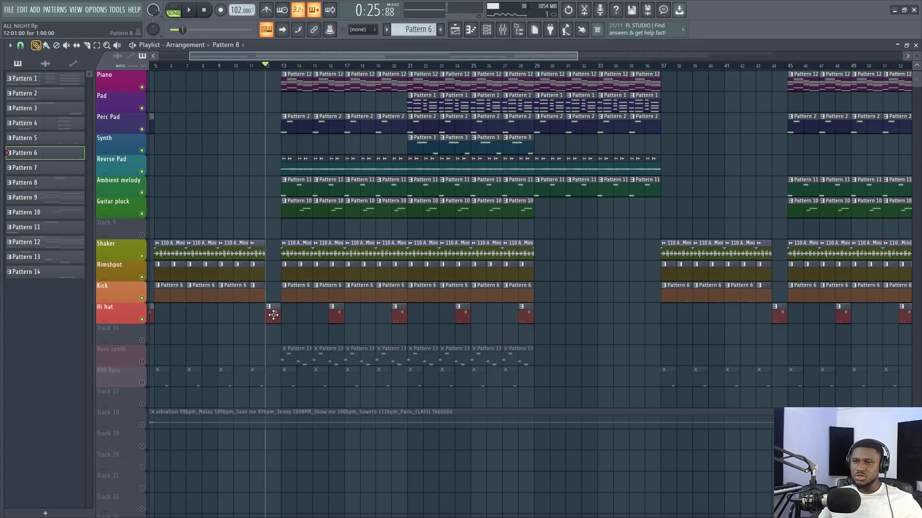
# - View the Hi hat's bar 12 pattern in the piano roll and in the channel rack
pyautogui.doubleClick(274, 317)
pyautogui.scroll(-3, 173, 344)
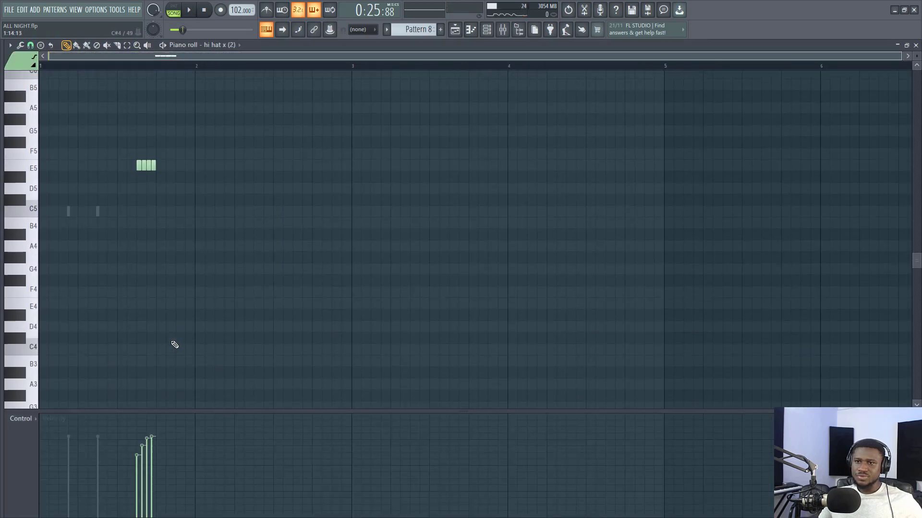
pyautogui.scroll(3, 177, 327)
pyautogui.click(486, 29)
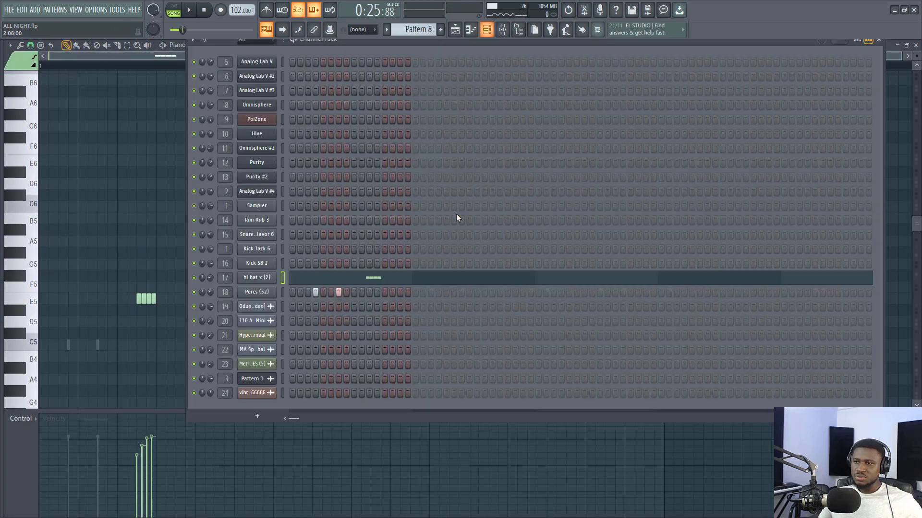
# - Play the song from bar 12 with the hi hat x (2) and Percs (52) channels of Pattern 8 in view, and return to the playlist
pyautogui.press('space')
pyautogui.click(370, 277)
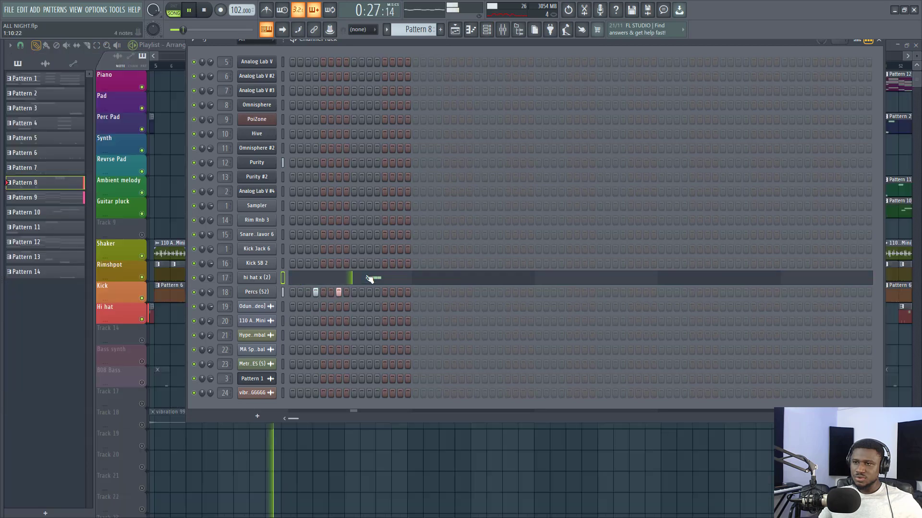
pyautogui.click(371, 277)
pyautogui.press('space')
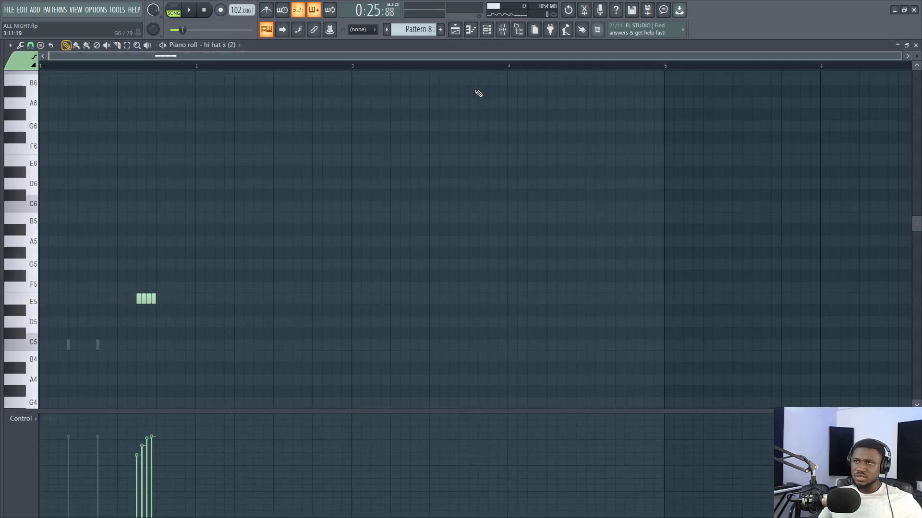
pyautogui.click(486, 30)
pyautogui.press('space')
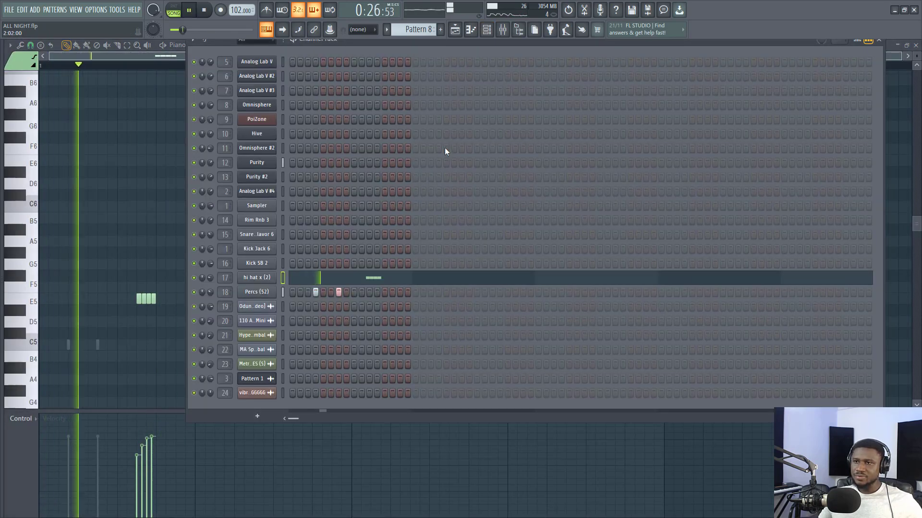
pyautogui.click(455, 29)
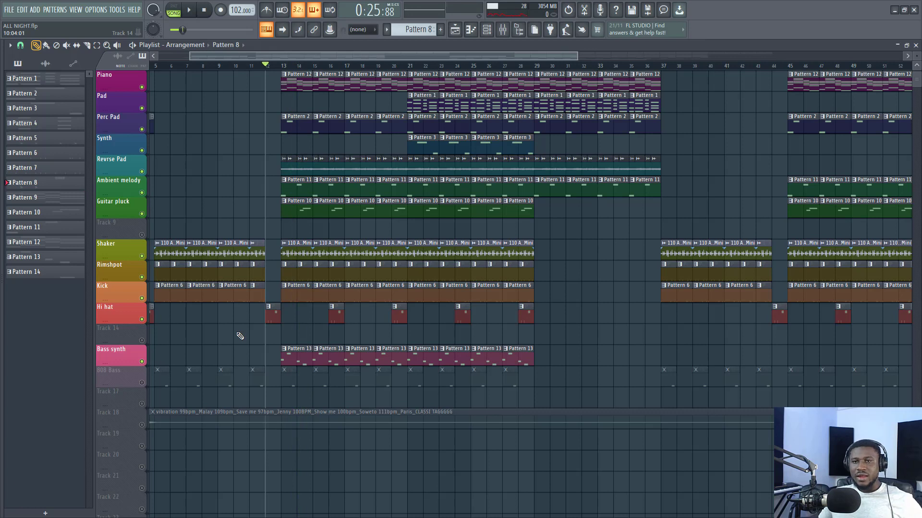
# - Play the song from bar 12 with the Bass synth track unmuted, stop it, and move the playback position to bar 13
pyautogui.press('space')
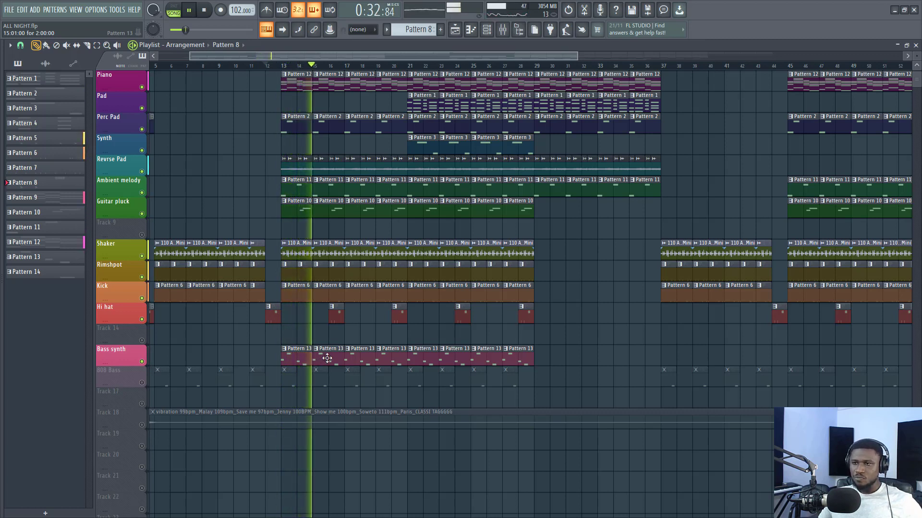
pyautogui.press('space')
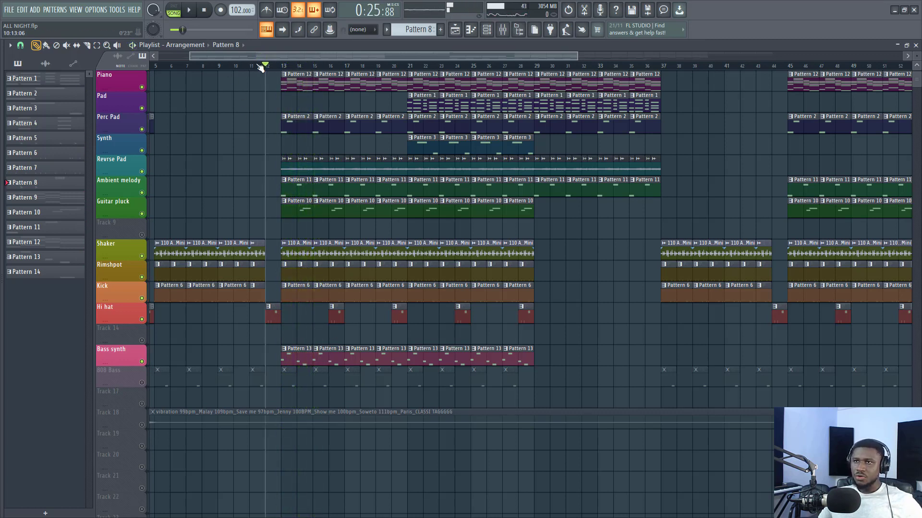
pyautogui.click(281, 67)
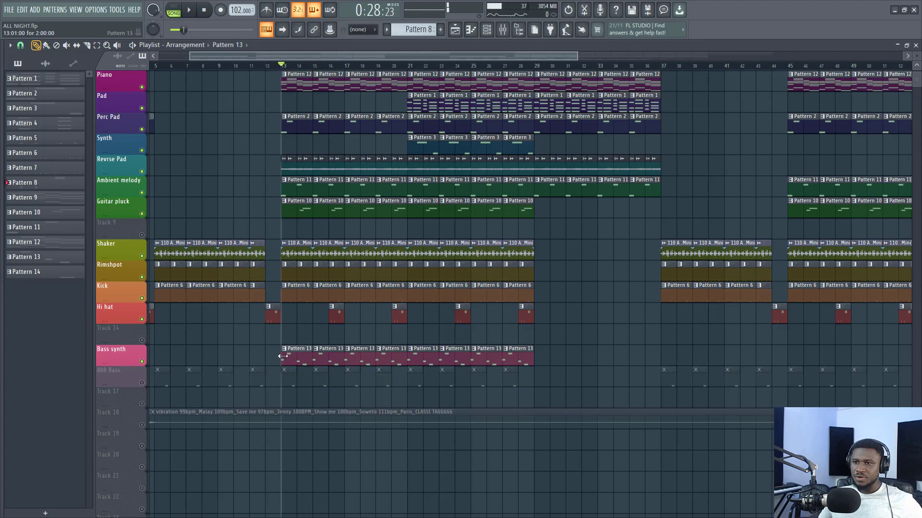
# - Open the Bass synth's bar 13 pattern in the piano roll and audition its notes F3, A3, E3 and D3 on the keyboard
pyautogui.doubleClick(284, 356)
pyautogui.scroll(8, 129, 266)
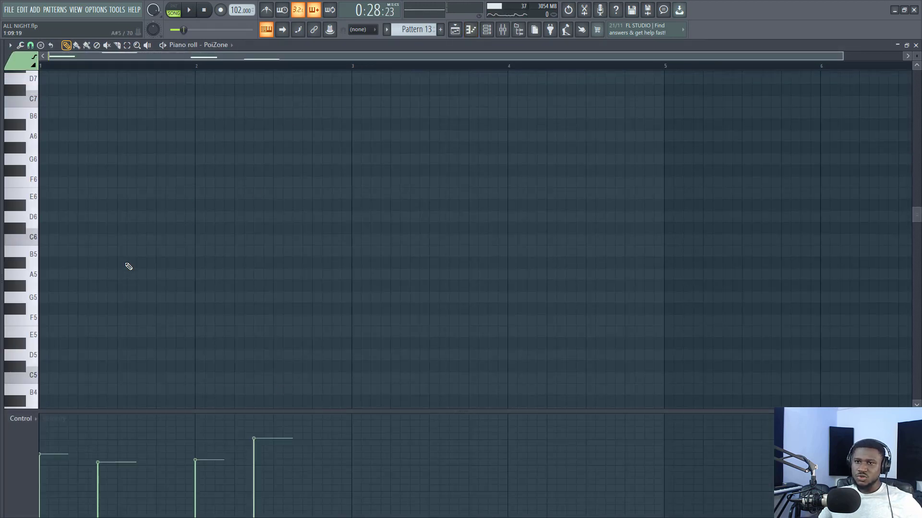
pyautogui.scroll(-15, 129, 266)
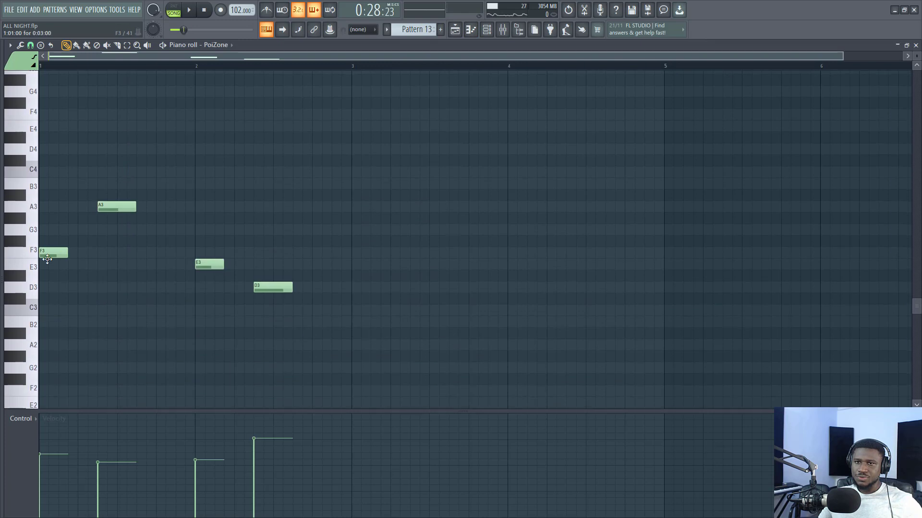
pyautogui.click(37, 255)
pyautogui.click(34, 206)
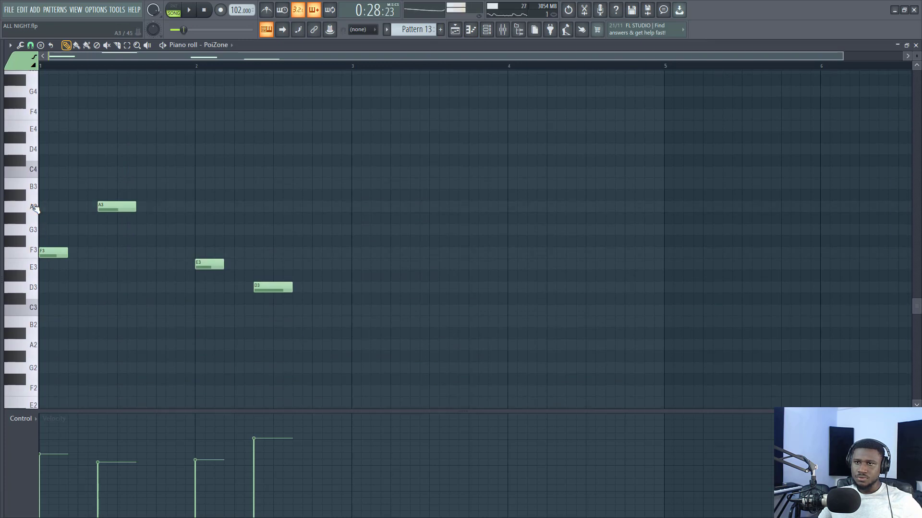
pyautogui.click(35, 269)
pyautogui.click(36, 289)
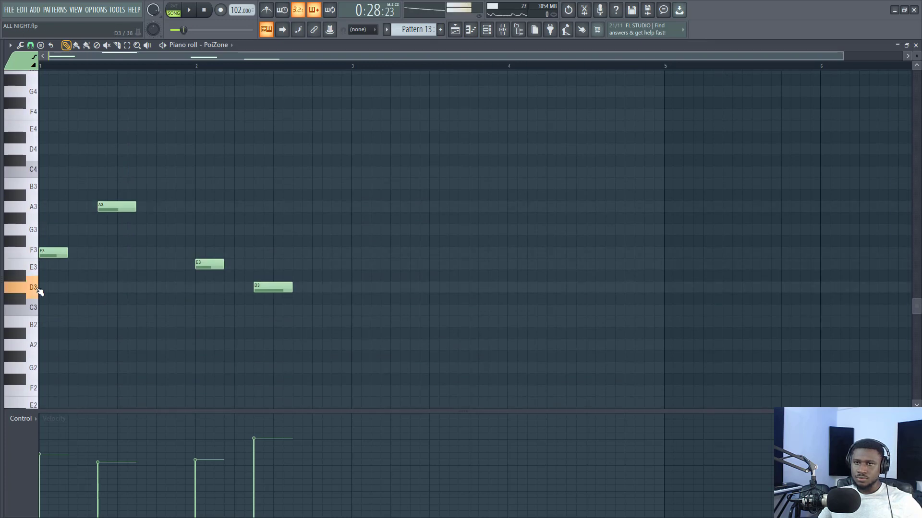
# - Play the song from bar 13 with the Bass synth pattern in view, stop it, and return to the playlist
pyautogui.press('space')
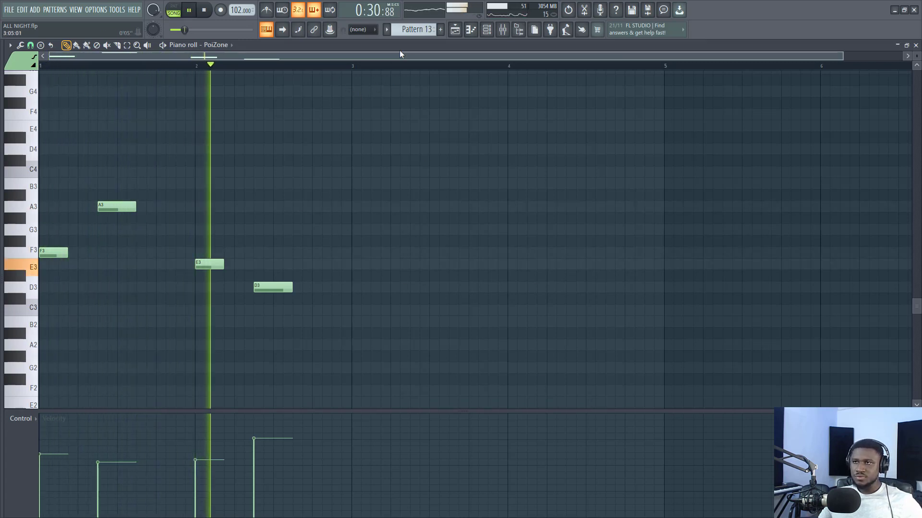
pyautogui.press('space')
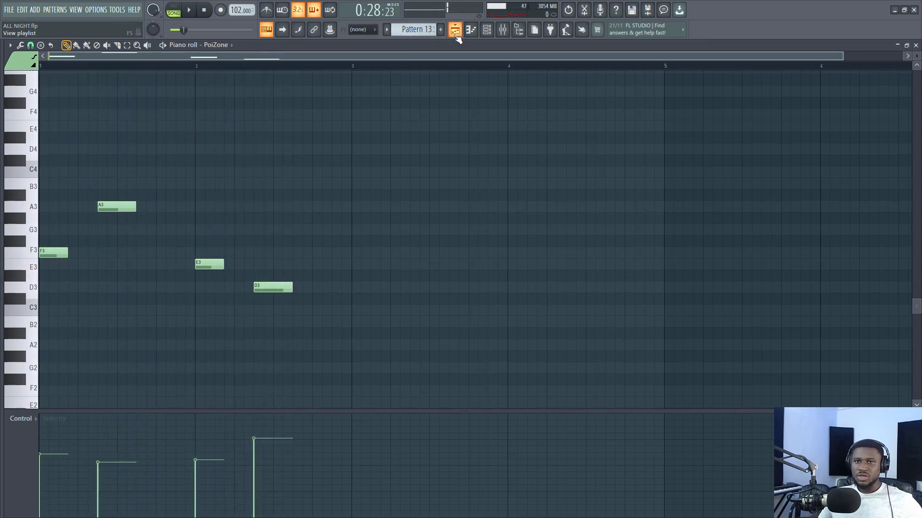
pyautogui.click(455, 30)
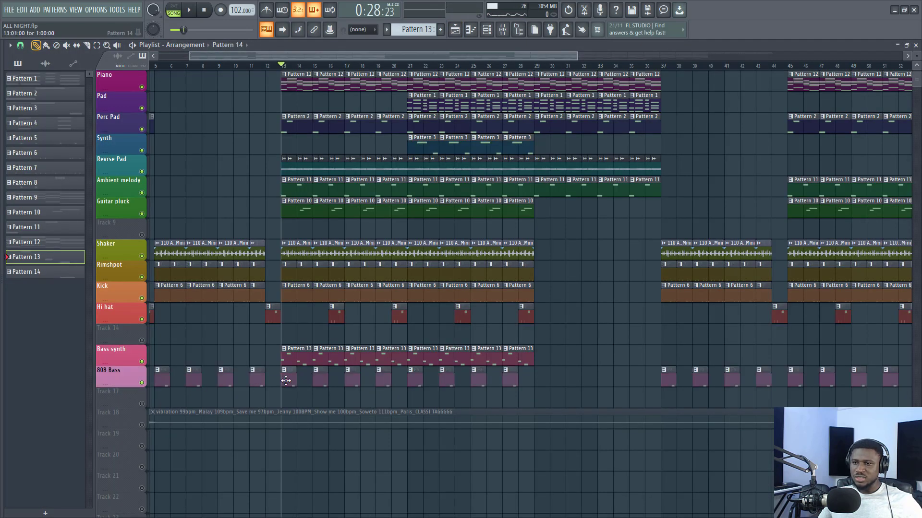
# - Open the 808 Bass's bar 13 pattern in the piano roll, play the song from there, return to the playlist and stop playback
pyautogui.click(286, 381)
pyautogui.doubleClick(286, 381)
pyautogui.press('space')
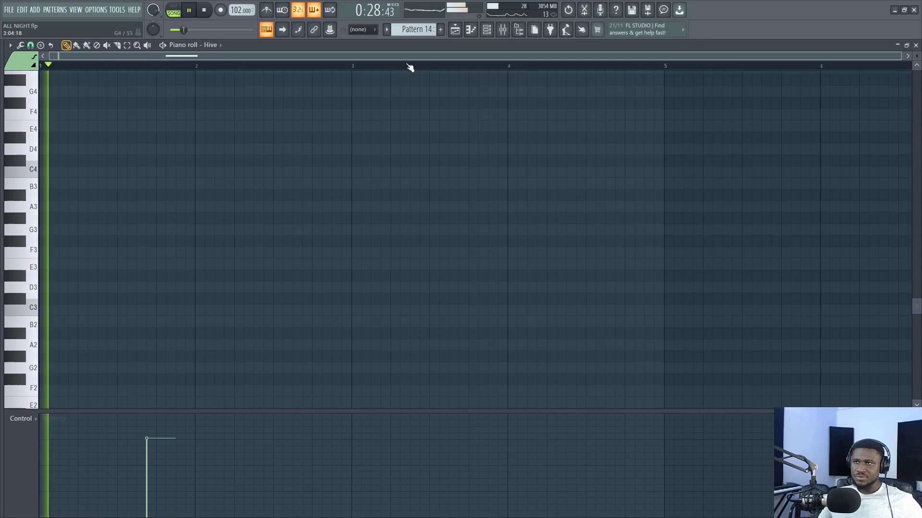
pyautogui.click(455, 31)
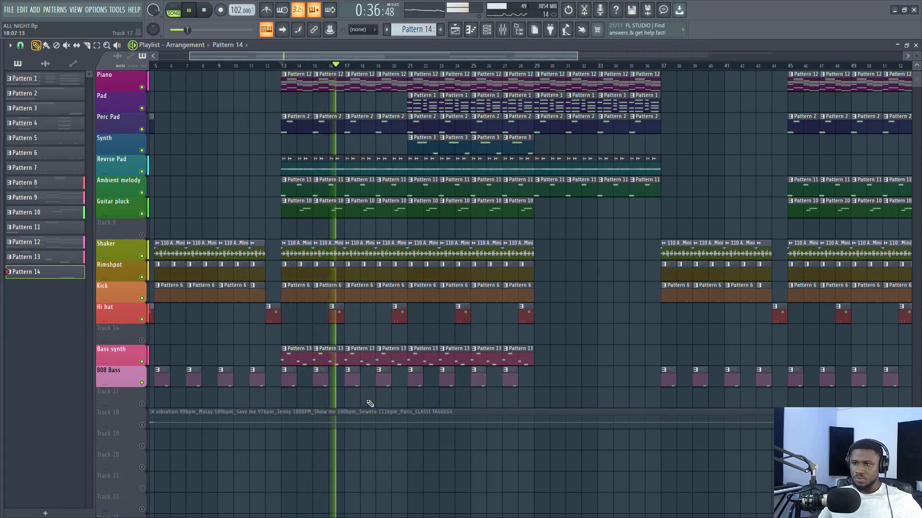
pyautogui.press('space')
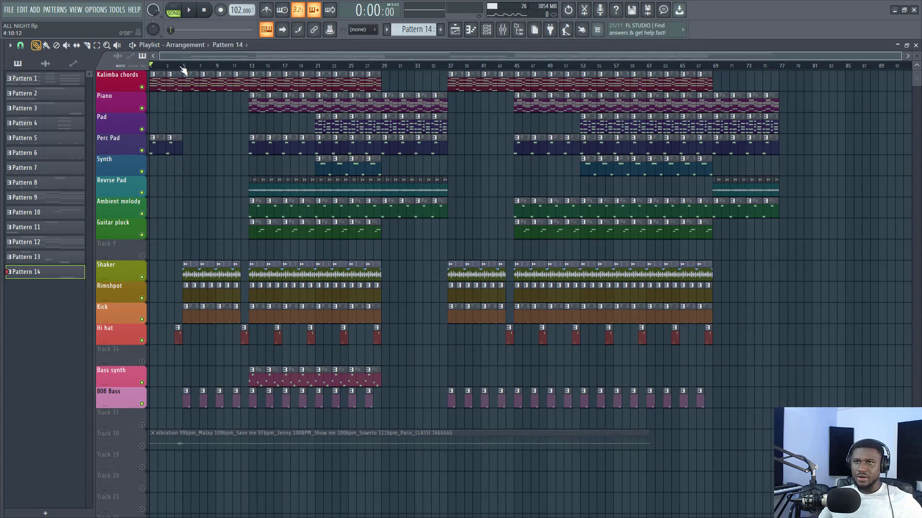
# - Mark the sections starting at bars 5 and 29 on the playlist timeline, play the bar 29 to 37 section, and clear the selection
pyautogui.moveTo(181, 67); pyautogui.dragTo(249, 69)
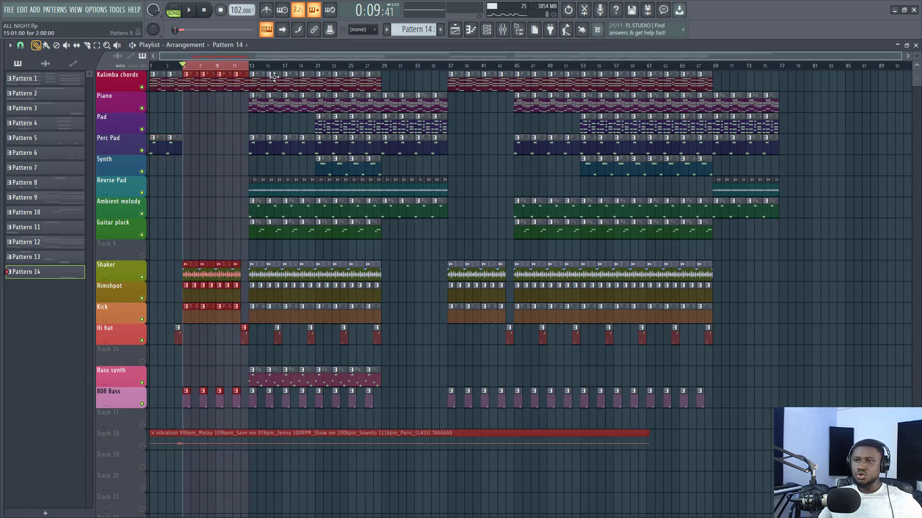
pyautogui.moveTo(252, 69); pyautogui.dragTo(445, 83)
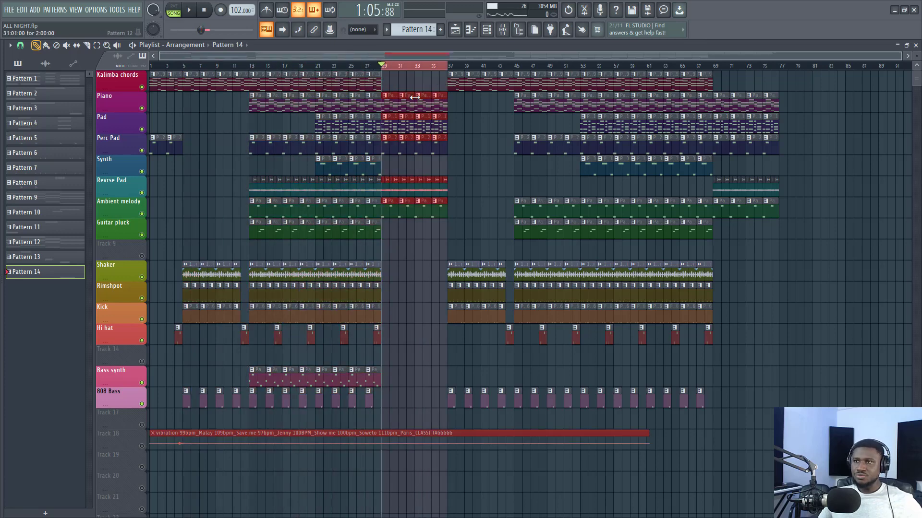
pyautogui.press('space')
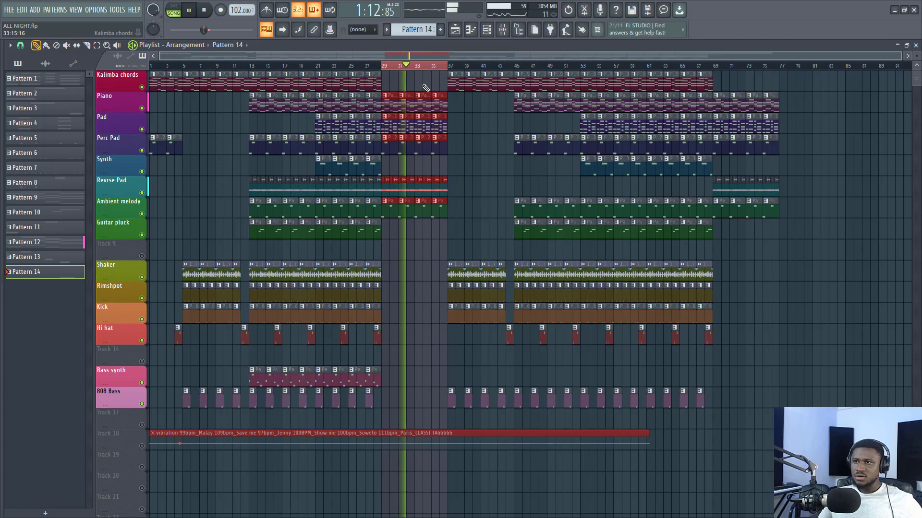
pyautogui.press('space')
pyautogui.keyDown('ctrl'); pyautogui.click(436, 66); pyautogui.keyUp('ctrl')
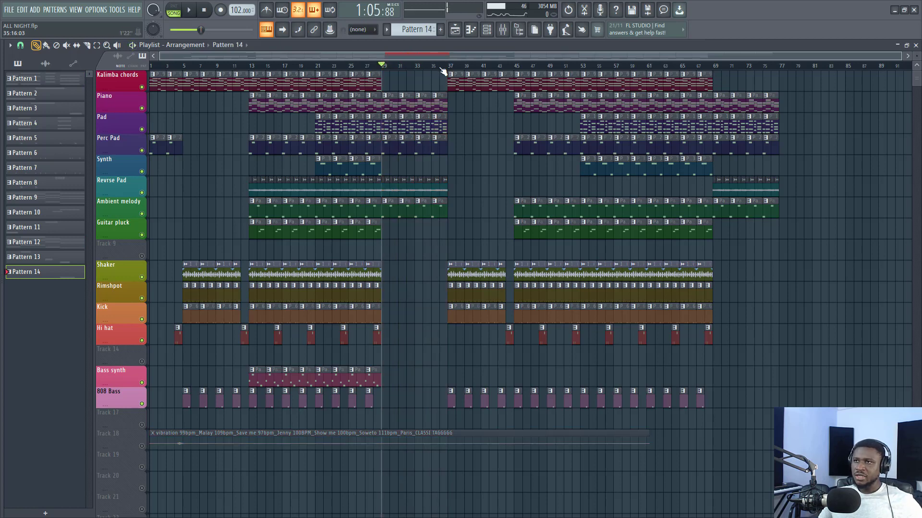
# - Play the song from bar 28 across the transition into the bar 29 section, and stop it
pyautogui.click(449, 67)
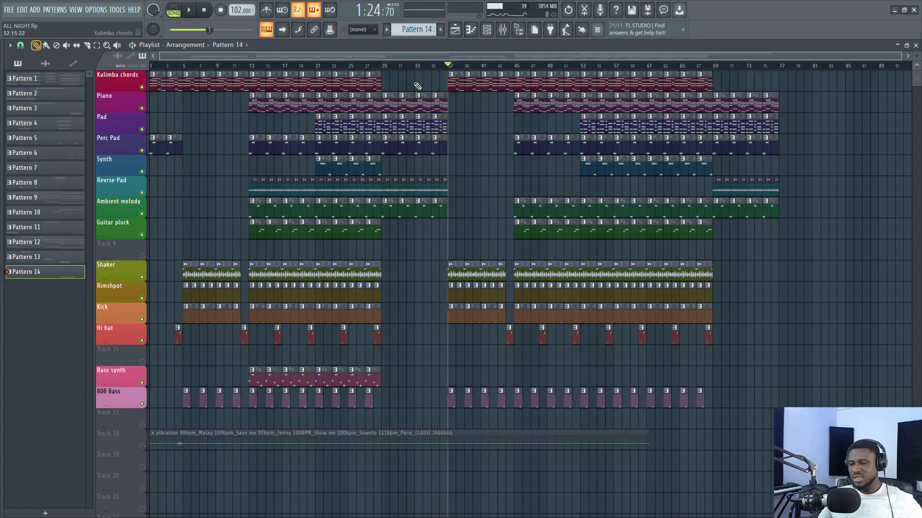
pyautogui.click(375, 67)
pyautogui.press('space')
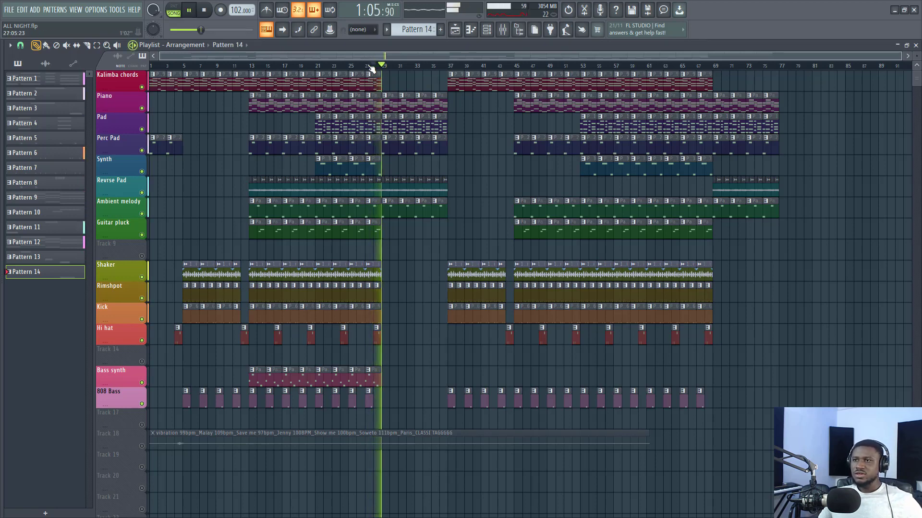
pyautogui.press('space')
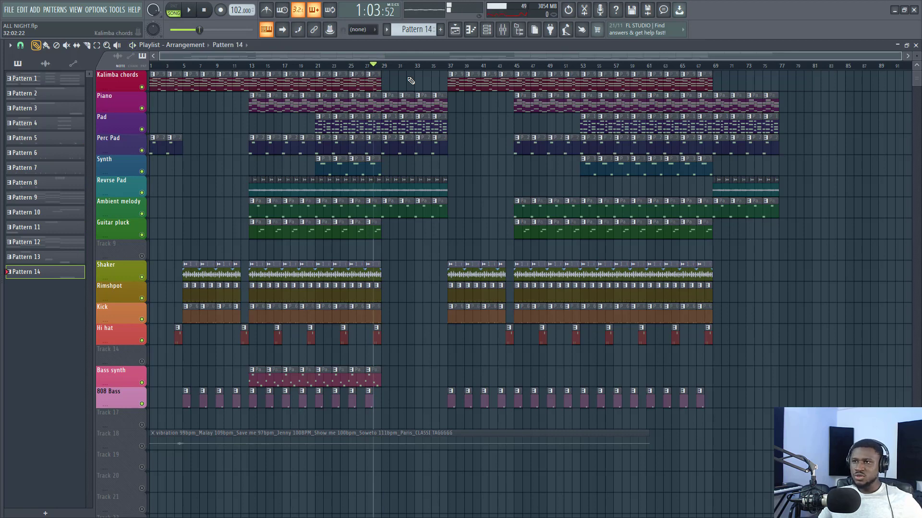
# - Play the song from bar 35 across the return of the drums at bar 37, and stop it
pyautogui.click(383, 66)
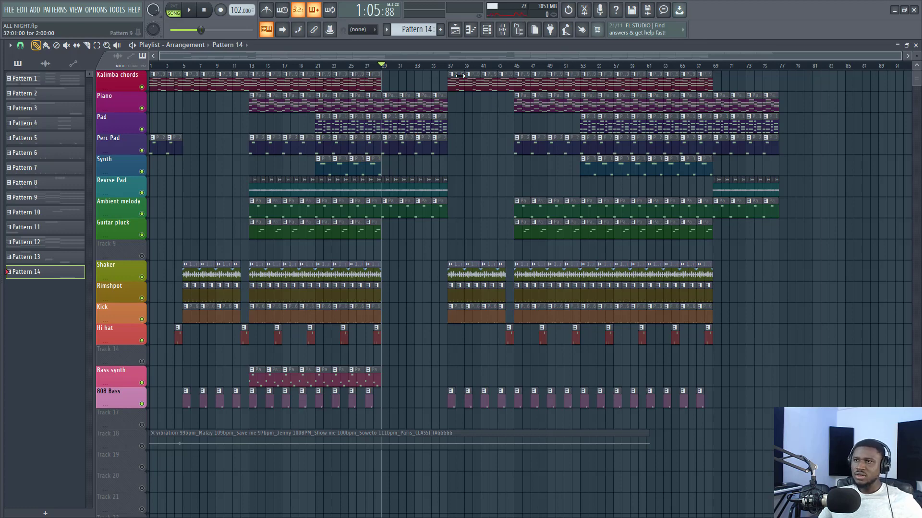
pyautogui.click(432, 66)
pyautogui.press('space')
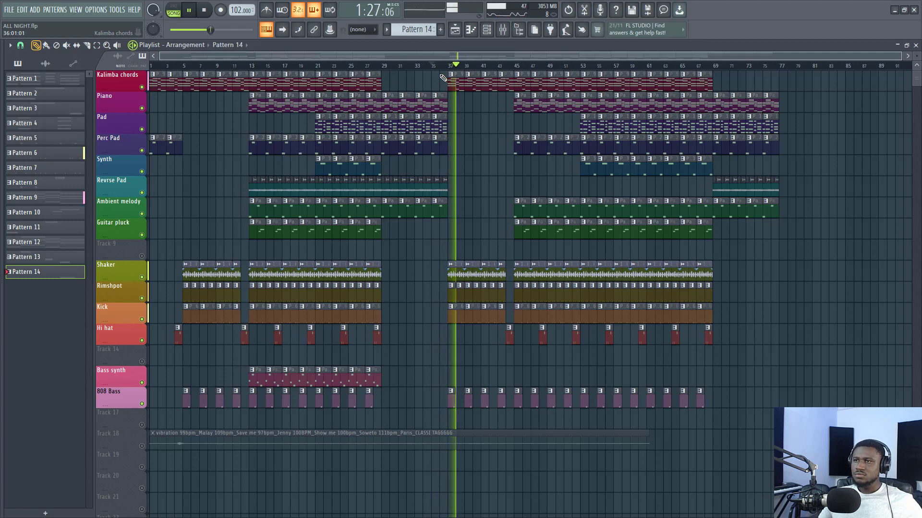
pyautogui.press('space')
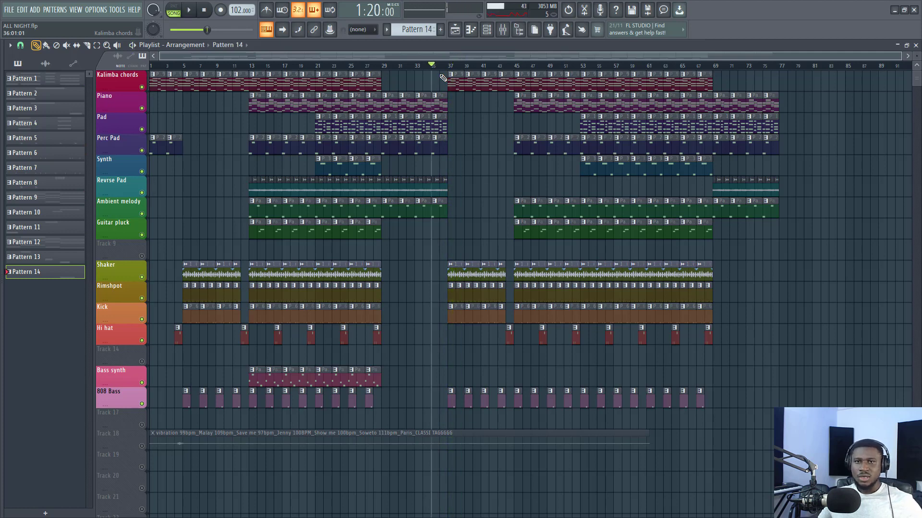
# - Play the song from bar 68 into the closing section that starts at bar 69, and stop it
pyautogui.click(712, 68)
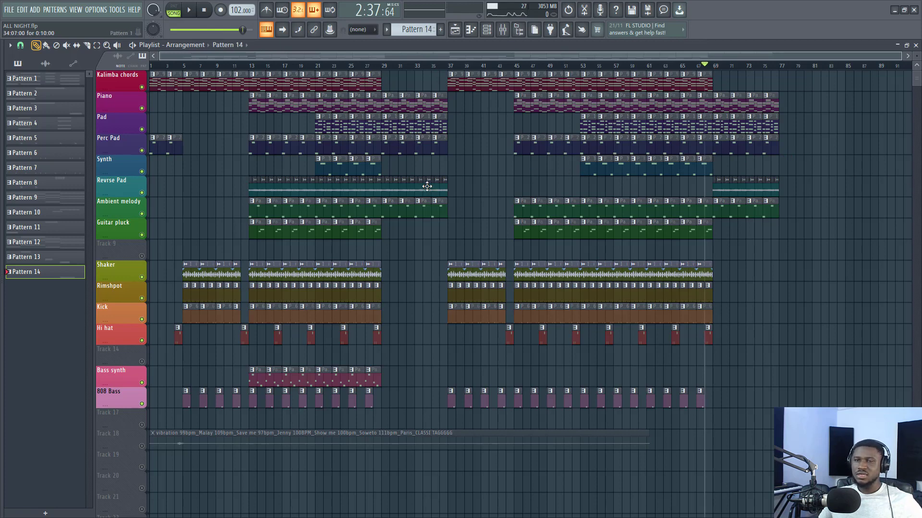
pyautogui.press('space')
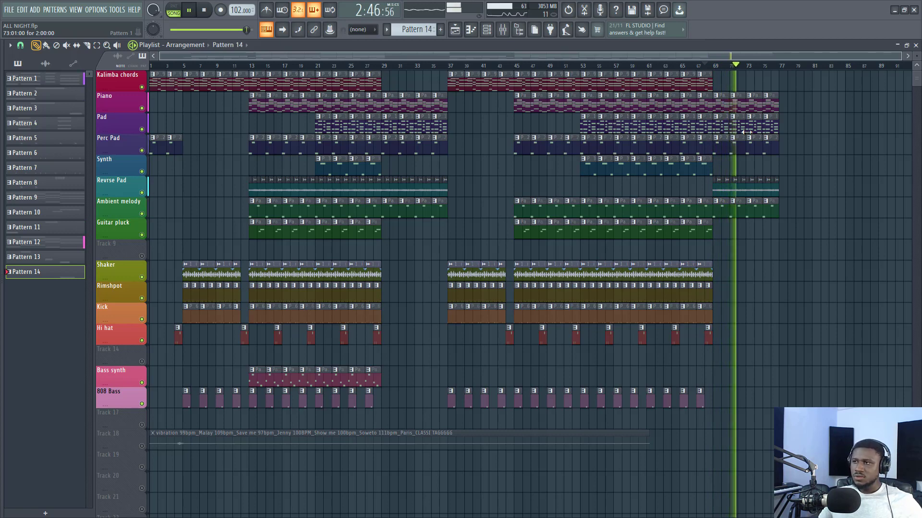
pyautogui.press('space')
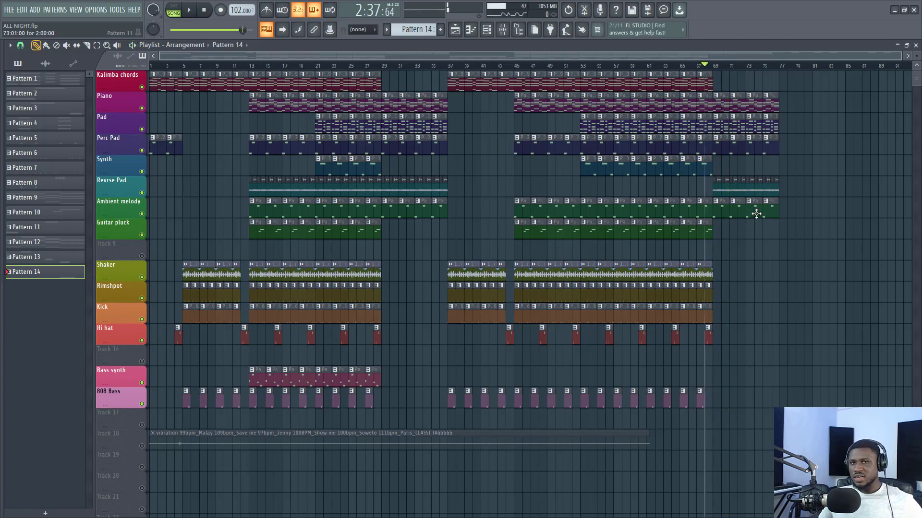